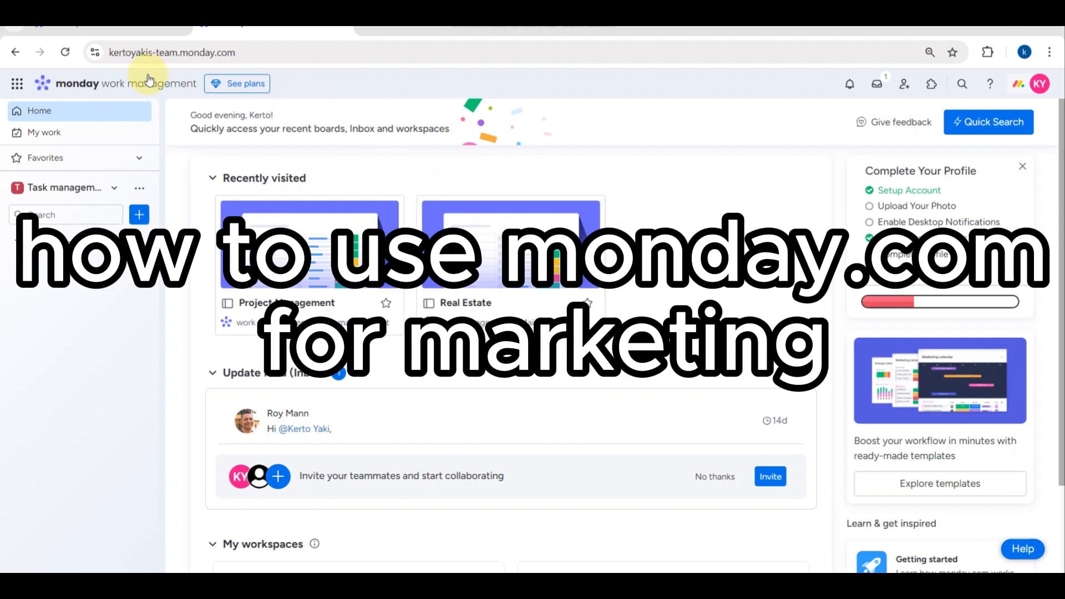
Step: Add a new workspace named MARKETING with Open privacy
{"action": "scroll", "coordinate": [140, 101], "scroll_direction": "up", "scroll_amount": 5}
{"action": "scroll", "coordinate": [140, 101], "scroll_direction": "left", "scroll_amount": 4}
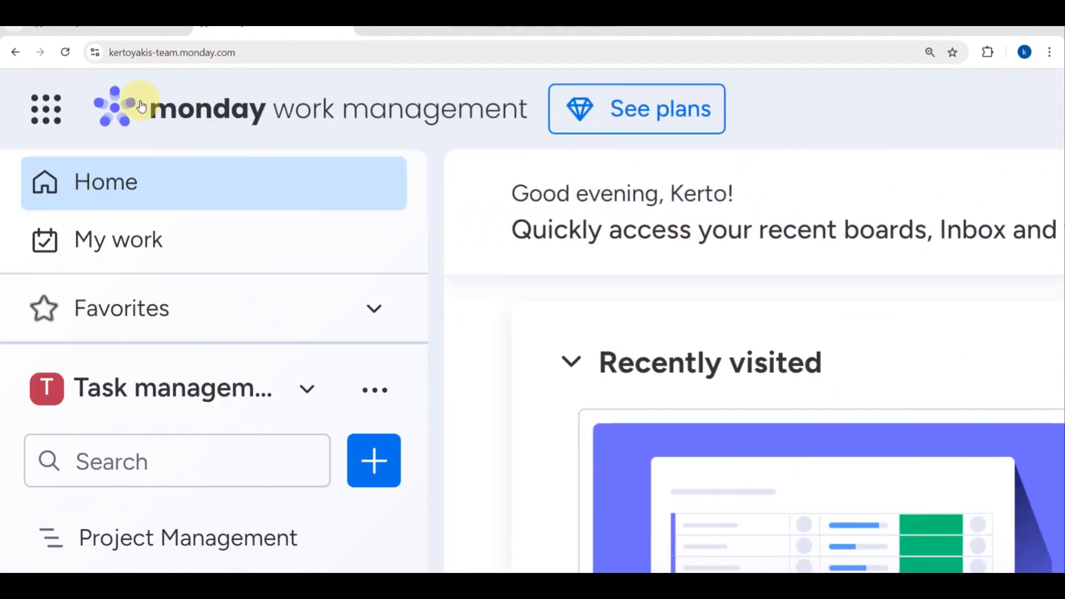
{"action": "scroll", "coordinate": [140, 105], "scroll_direction": "down", "scroll_amount": 5}
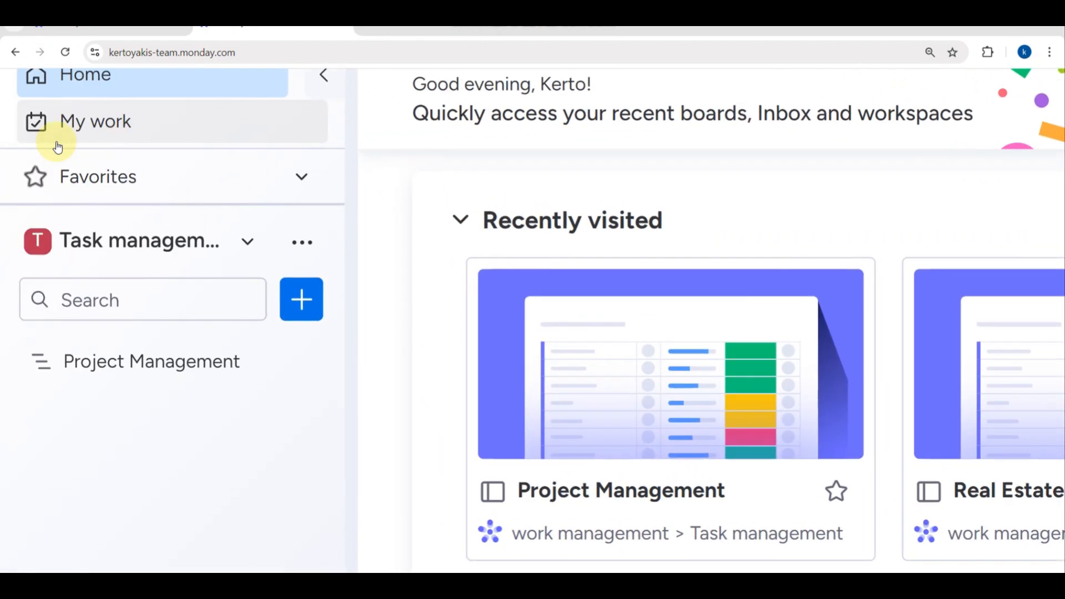
{"action": "left_click", "coordinate": [233, 236]}
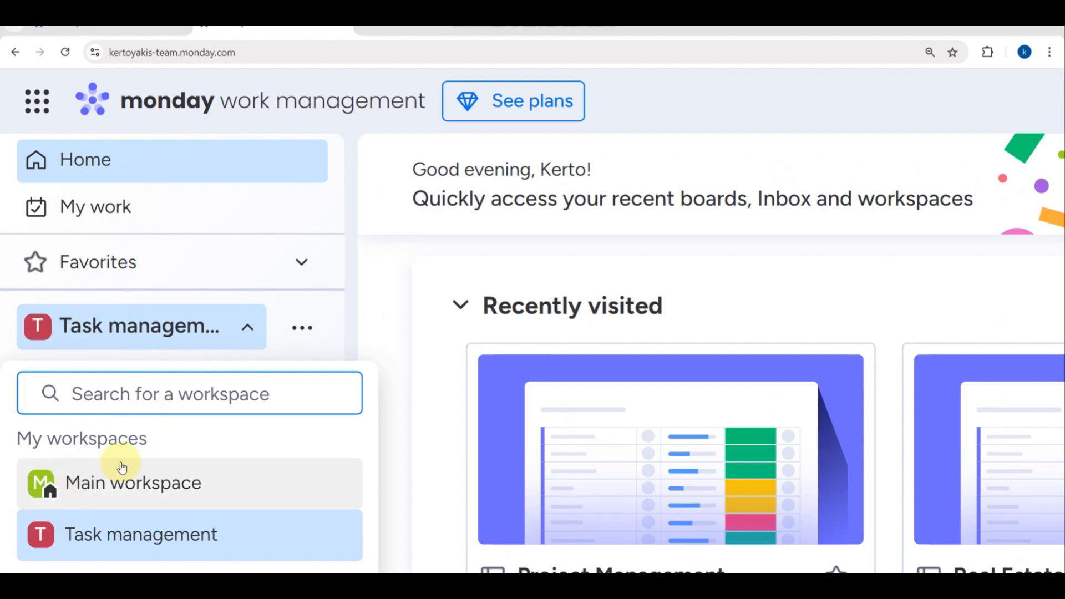
{"action": "scroll", "coordinate": [120, 464], "scroll_direction": "down", "scroll_amount": 3}
{"action": "left_click", "coordinate": [91, 381]}
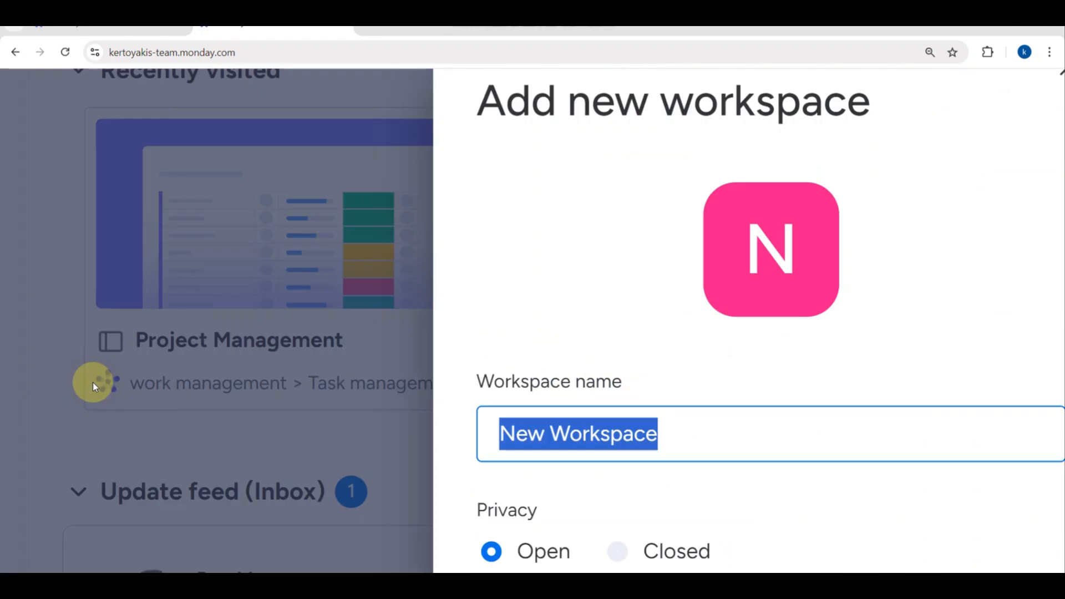
{"action": "scroll", "coordinate": [573, 435], "scroll_direction": "down", "scroll_amount": 5}
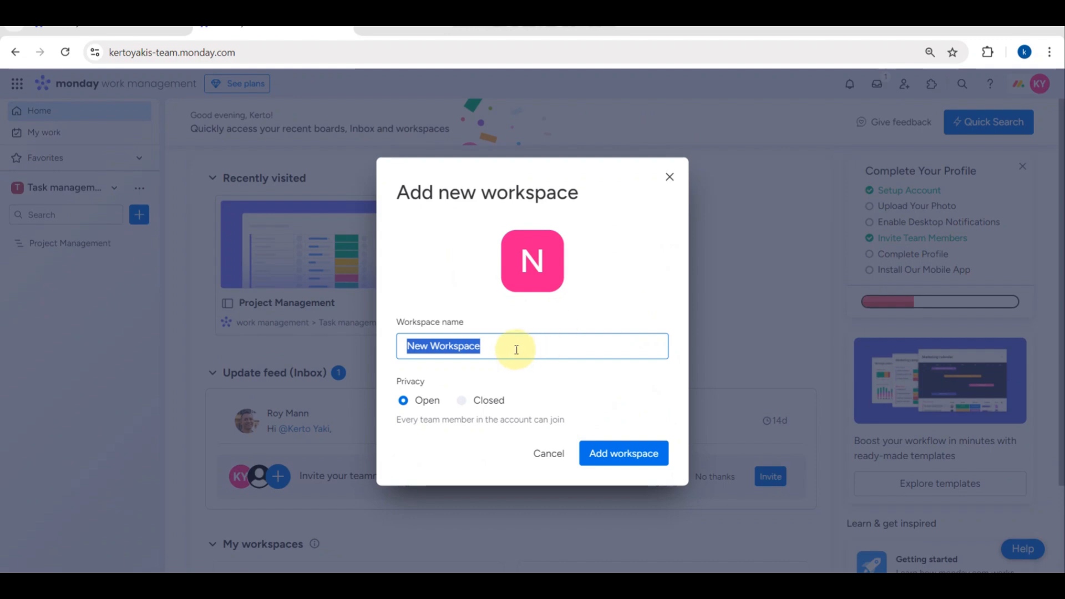
{"action": "key", "text": "BackSpace"}
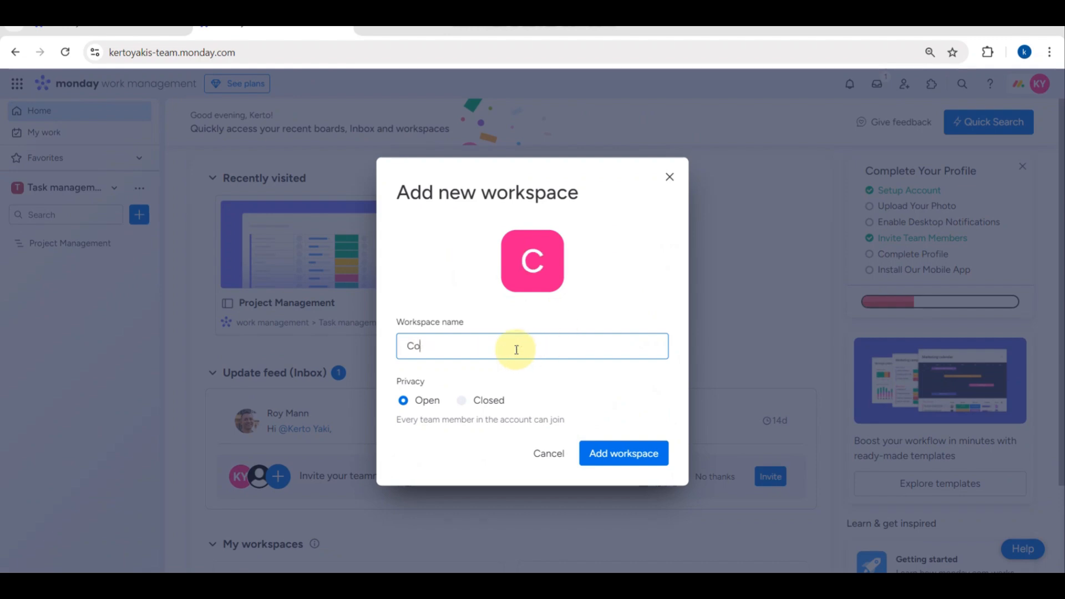
{"action": "type", "text": "MARKETING"}
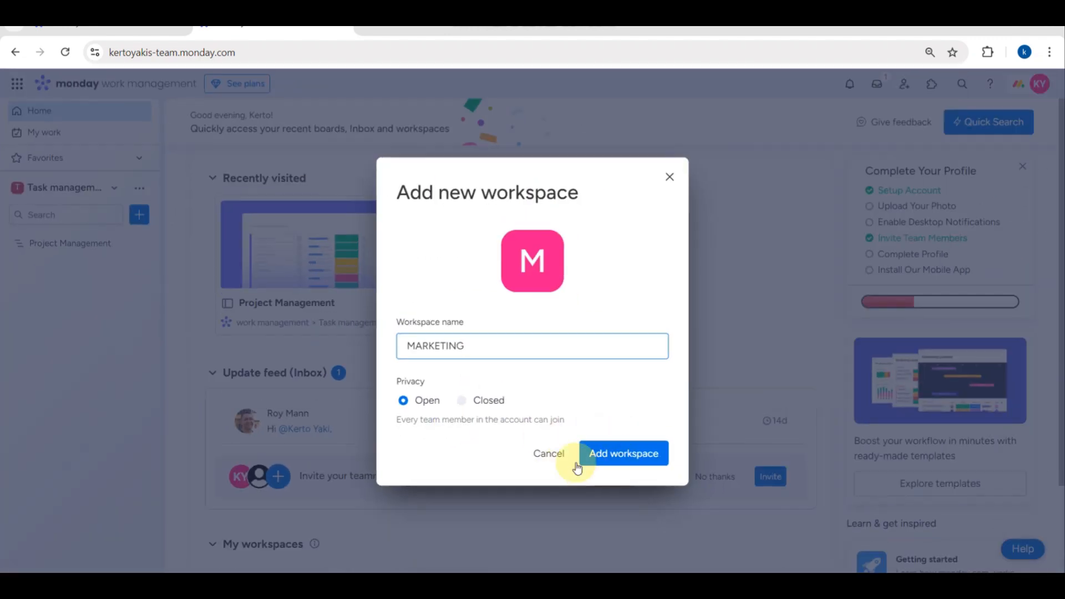
{"action": "left_click", "coordinate": [841, 524]}
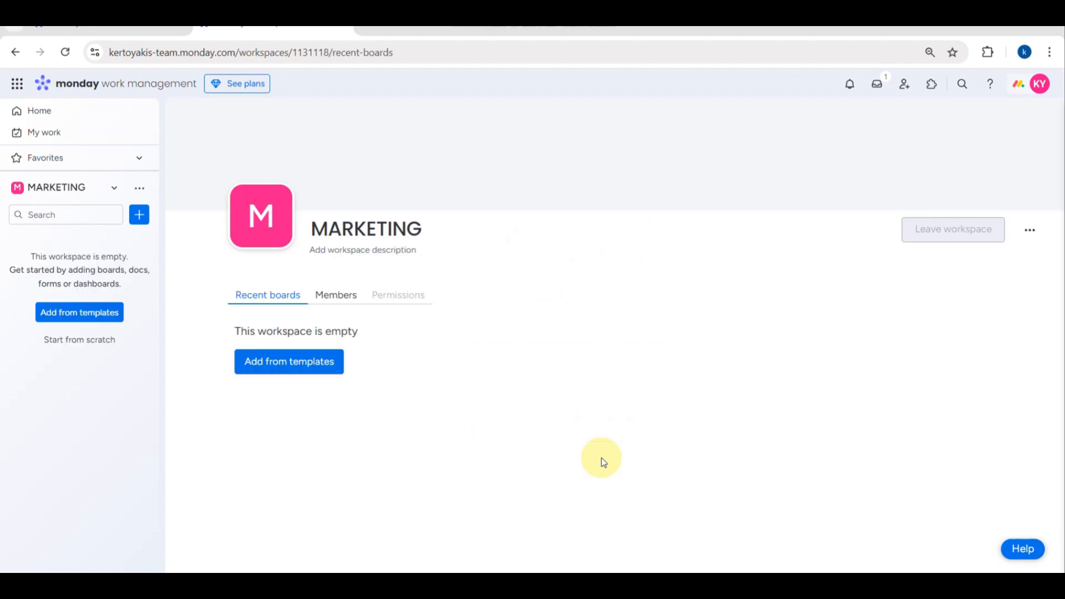
Step: View the MARKETING workspace's description field, then its members list and the field for inviting members
{"action": "left_click", "coordinate": [321, 307]}
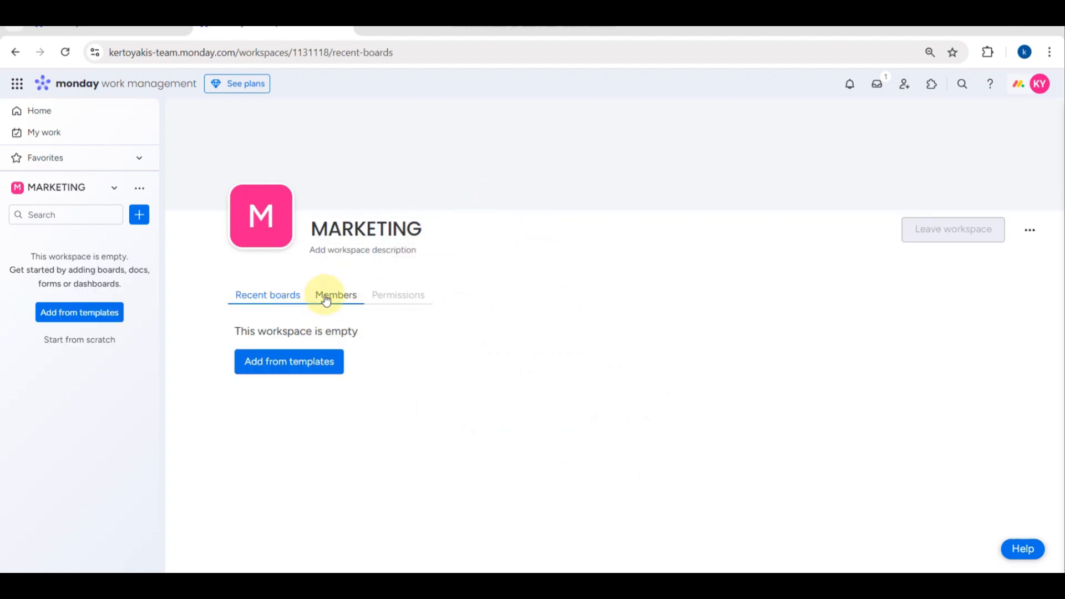
{"action": "left_click", "coordinate": [364, 248]}
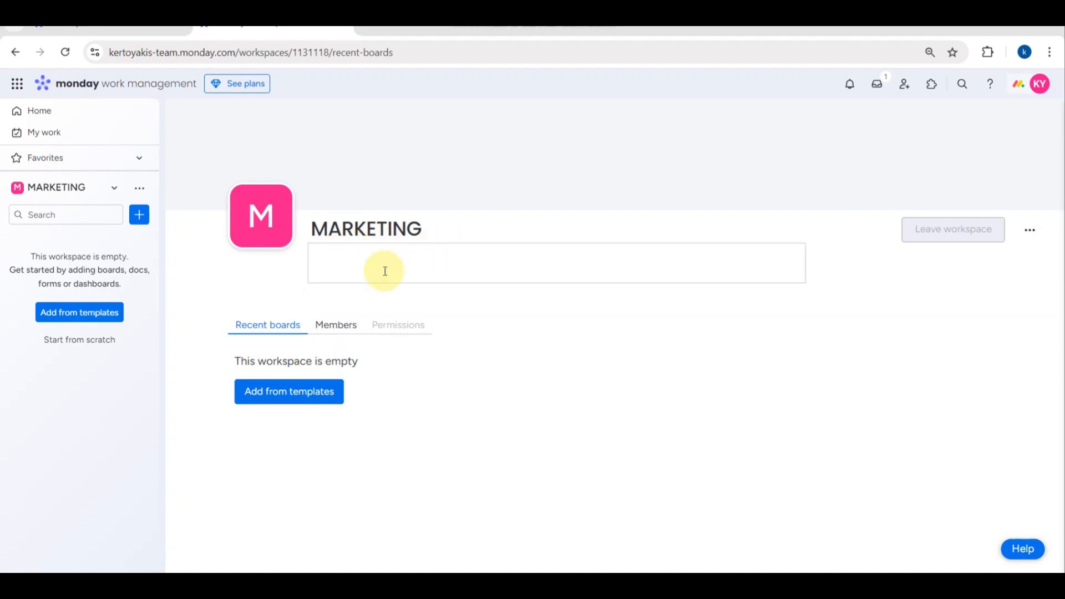
{"action": "left_click", "coordinate": [330, 320]}
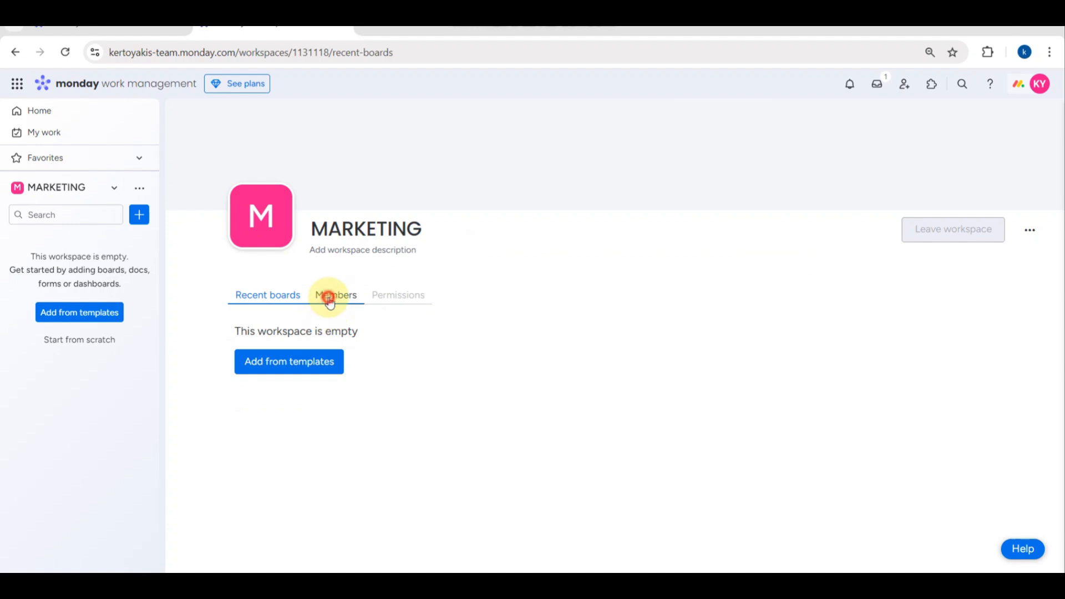
{"action": "left_click", "coordinate": [329, 300]}
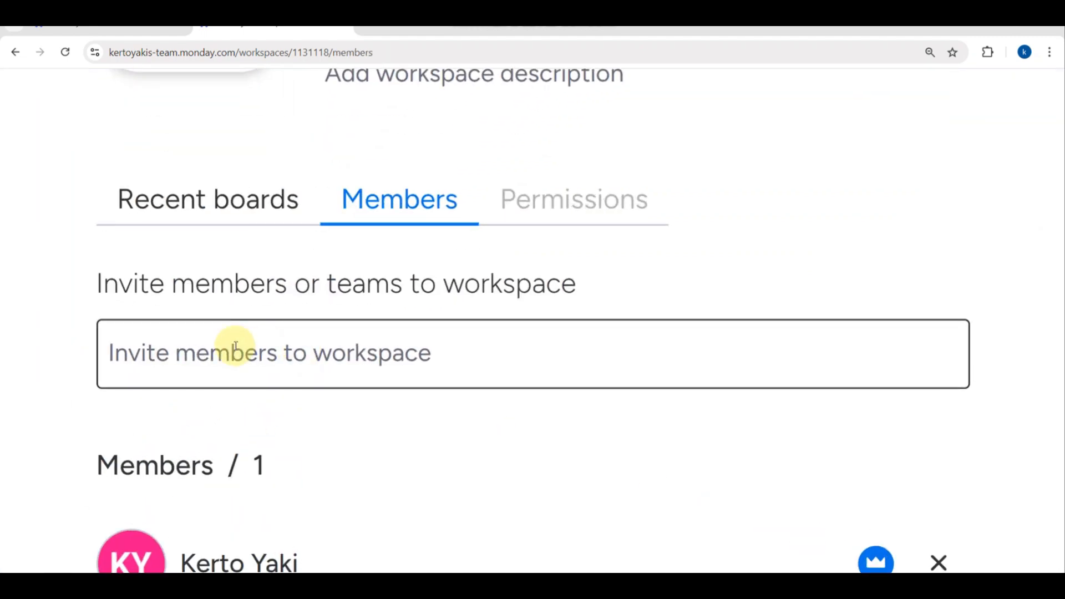
{"action": "left_click", "coordinate": [277, 347]}
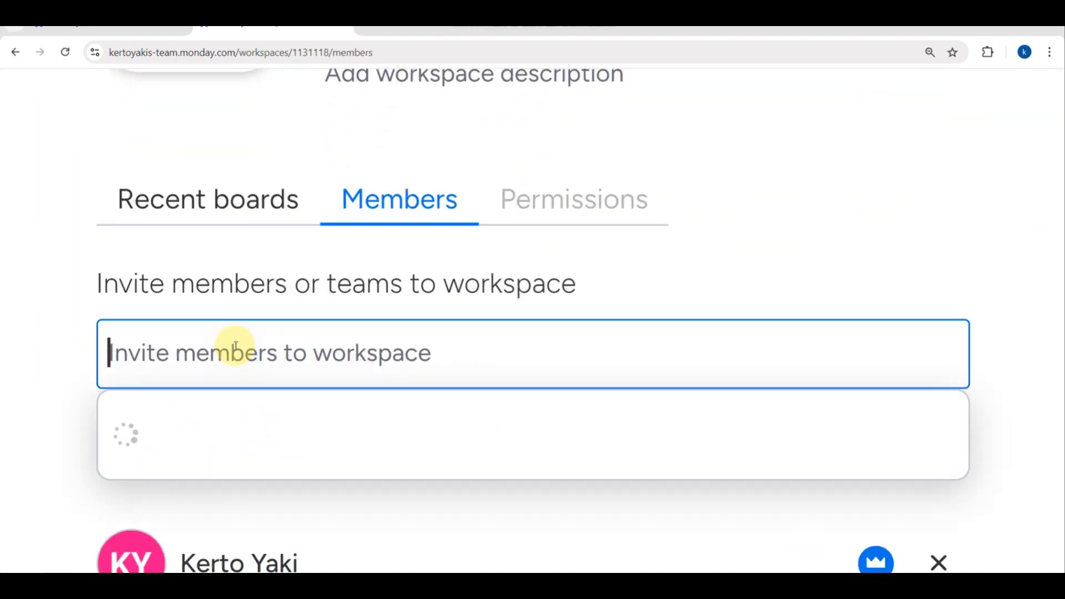
{"action": "left_click", "coordinate": [81, 342]}
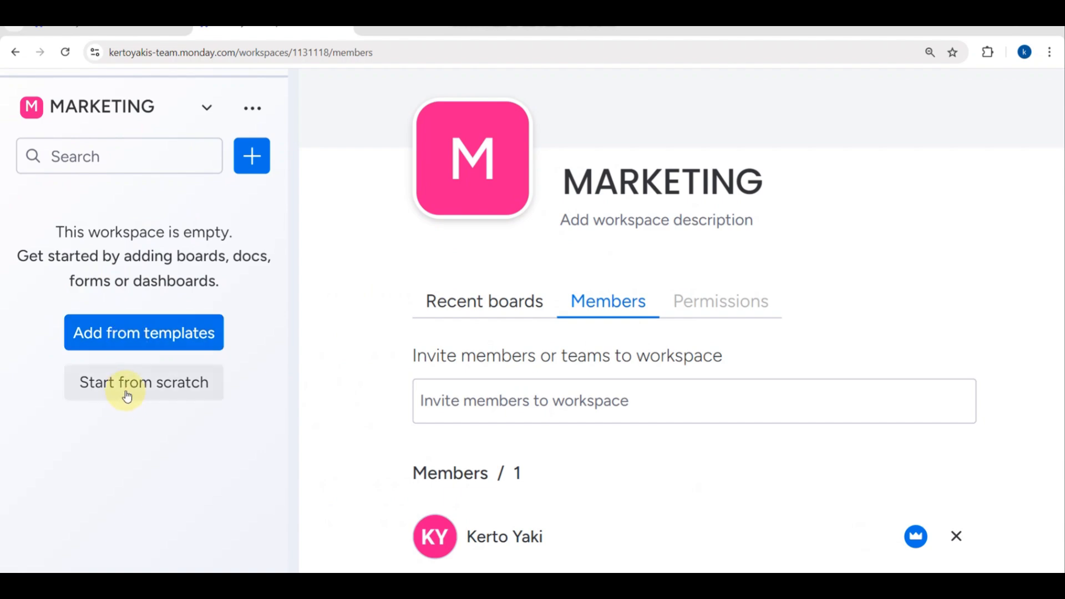
Step: Open the template center from the empty workspace and examine the general template categories
{"action": "left_click", "coordinate": [170, 329]}
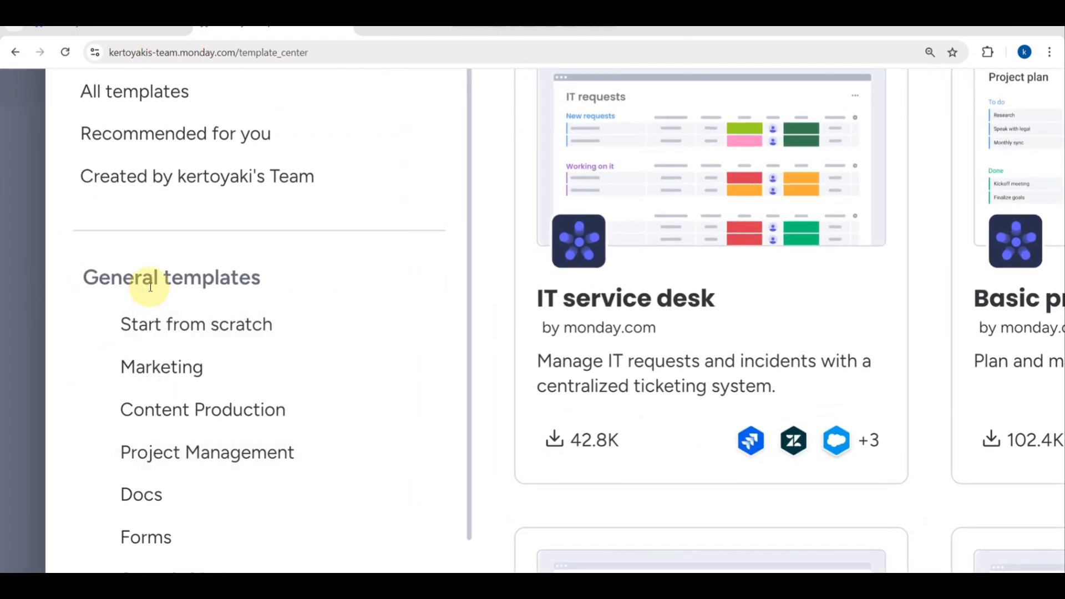
{"action": "scroll", "coordinate": [192, 262], "scroll_direction": "down", "scroll_amount": 5}
{"action": "scroll", "coordinate": [477, 103], "scroll_direction": "up", "scroll_amount": 5}
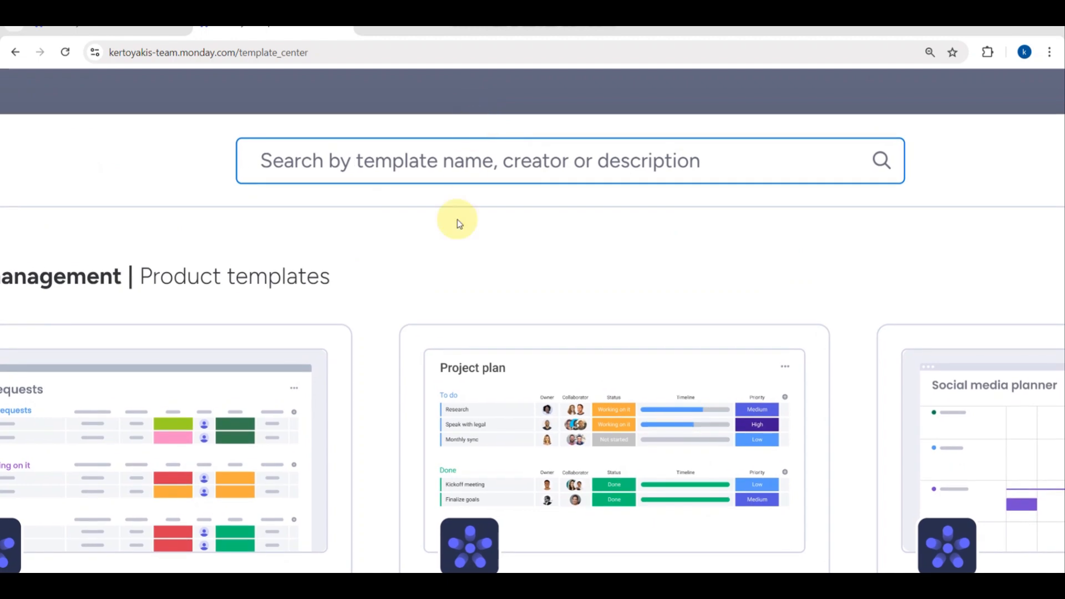
{"action": "scroll", "coordinate": [457, 219], "scroll_direction": "up", "scroll_amount": 3}
{"action": "scroll", "coordinate": [457, 219], "scroll_direction": "down", "scroll_amount": 3}
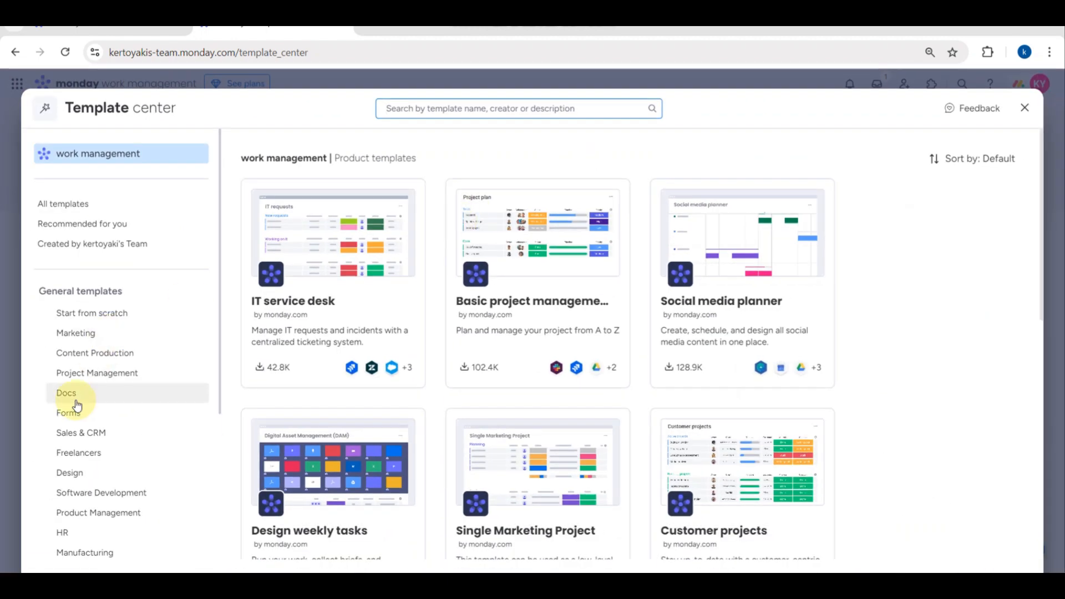
{"action": "scroll", "coordinate": [77, 405], "scroll_direction": "down", "scroll_amount": 2}
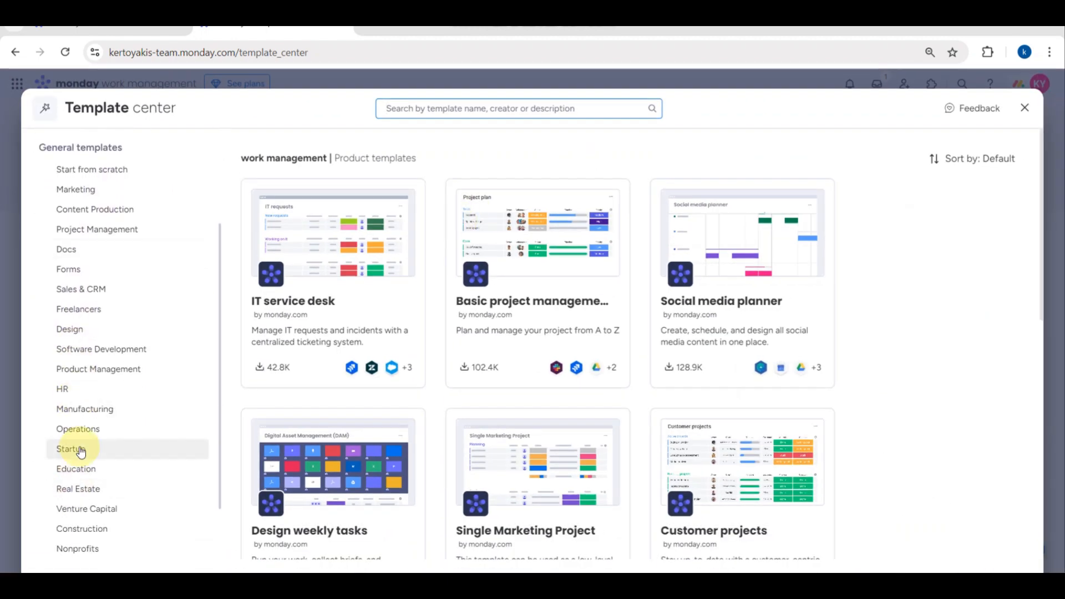
{"action": "scroll", "coordinate": [79, 449], "scroll_direction": "up", "scroll_amount": 3}
{"action": "scroll", "coordinate": [81, 452], "scroll_direction": "up", "scroll_amount": 2}
{"action": "scroll", "coordinate": [81, 452], "scroll_direction": "down", "scroll_amount": 4}
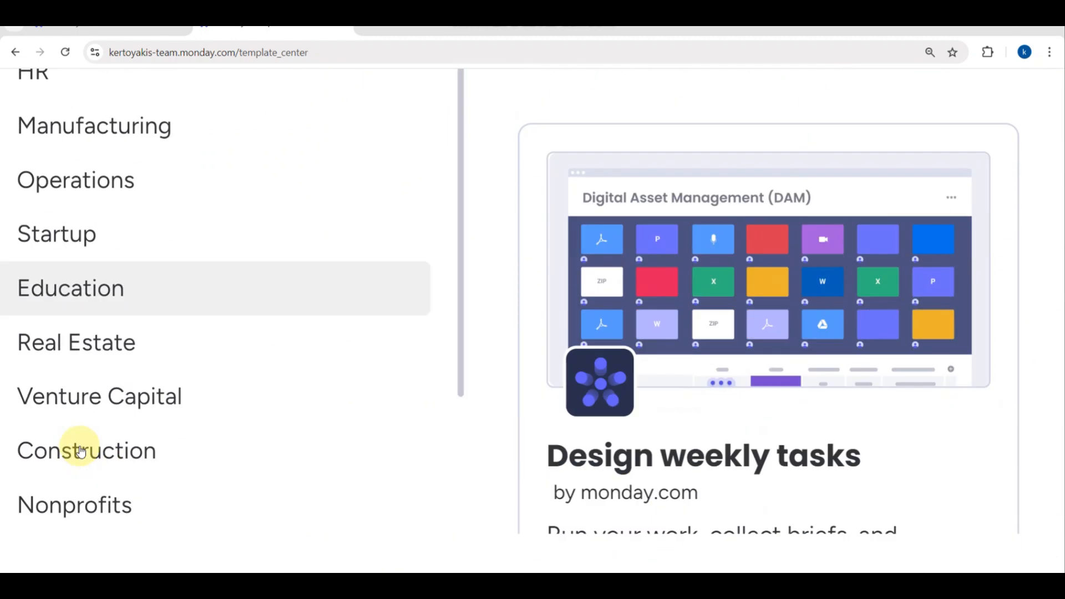
{"action": "scroll", "coordinate": [112, 281], "scroll_direction": "up", "scroll_amount": 6}
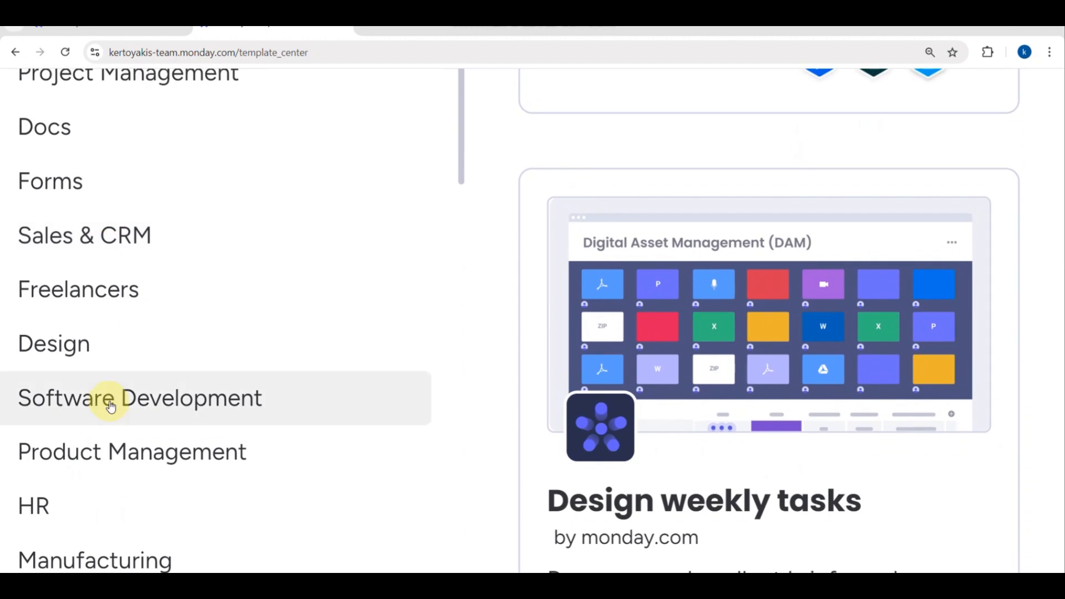
{"action": "scroll", "coordinate": [108, 402], "scroll_direction": "down", "scroll_amount": 4}
{"action": "scroll", "coordinate": [110, 407], "scroll_direction": "down", "scroll_amount": 2}
{"action": "scroll", "coordinate": [109, 407], "scroll_direction": "up", "scroll_amount": 10}
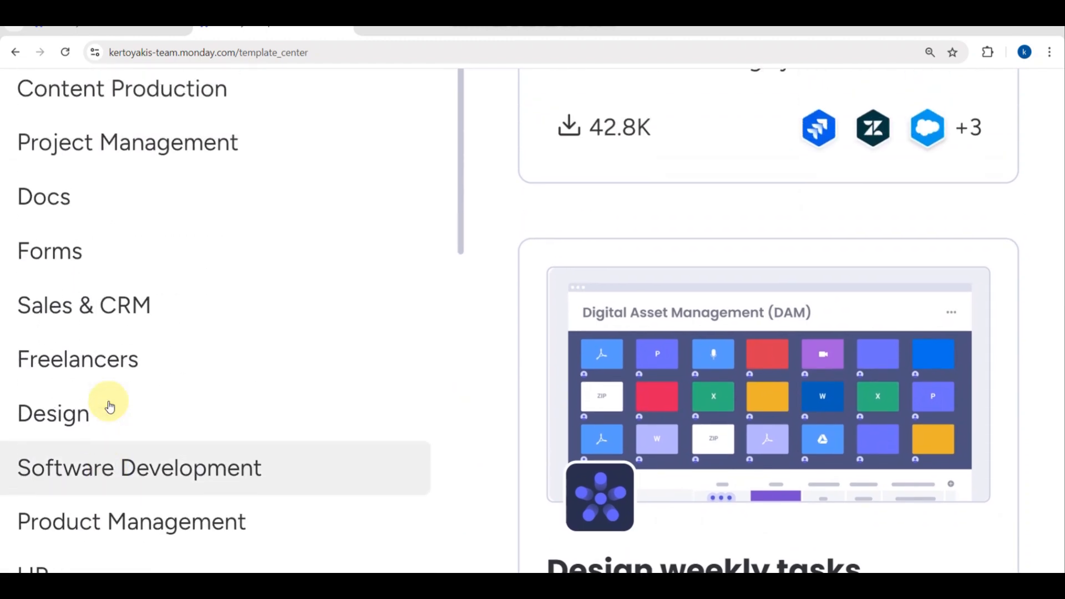
{"action": "scroll", "coordinate": [109, 407], "scroll_direction": "up", "scroll_amount": 1}
{"action": "scroll", "coordinate": [39, 261], "scroll_direction": "left", "scroll_amount": 2}
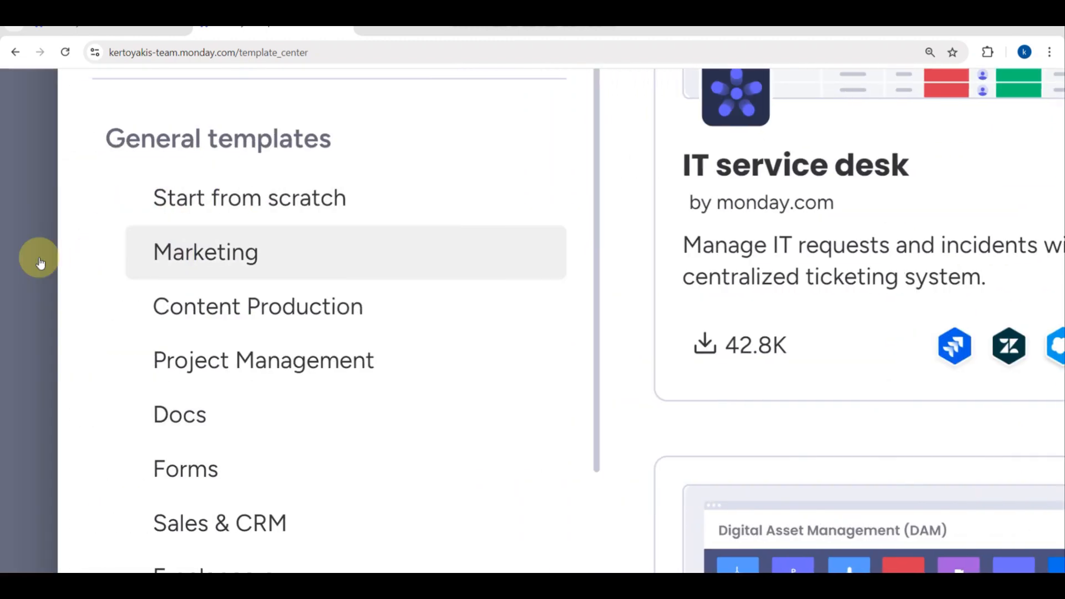
{"action": "scroll", "coordinate": [168, 271], "scroll_direction": "up", "scroll_amount": 2}
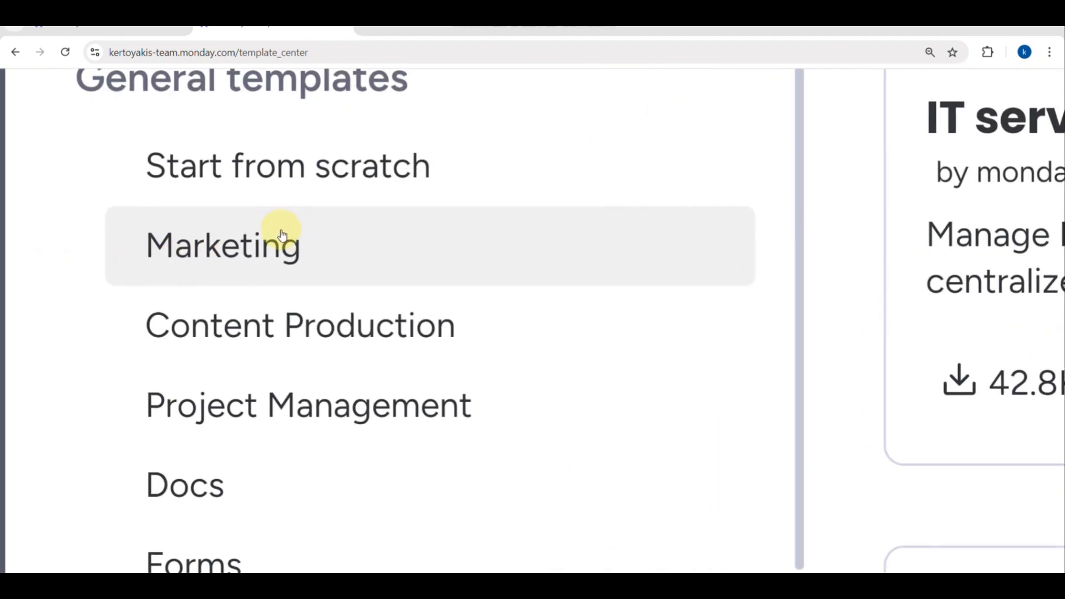
Step: Show the Marketing category of the general templates and look through the available templates
{"action": "left_click", "coordinate": [196, 225]}
{"action": "scroll", "coordinate": [196, 224], "scroll_direction": "down", "scroll_amount": 3}
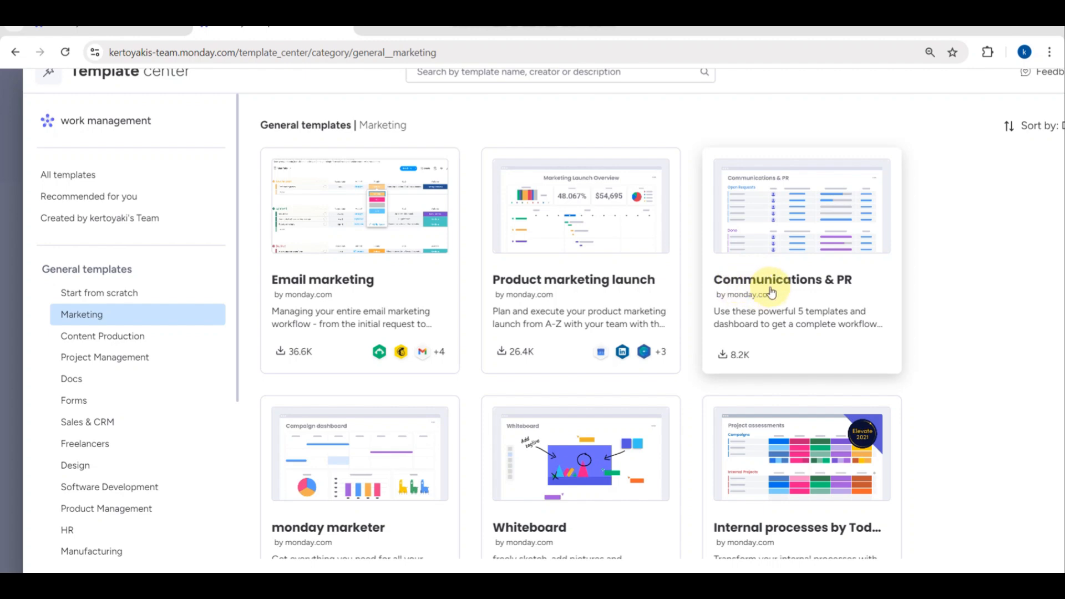
{"action": "scroll", "coordinate": [368, 475], "scroll_direction": "down", "scroll_amount": 3}
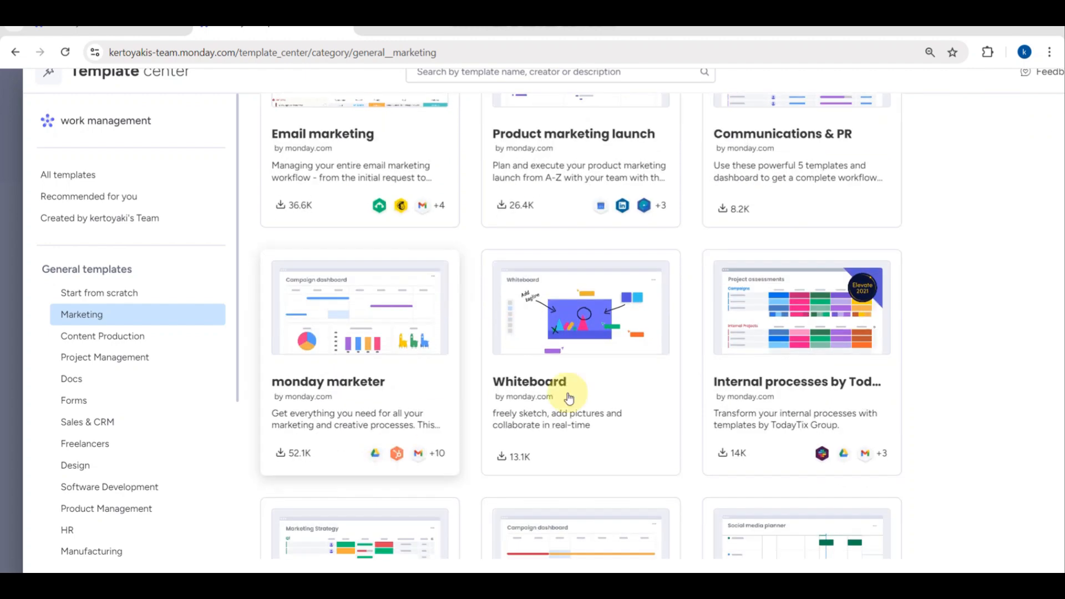
{"action": "scroll", "coordinate": [715, 460], "scroll_direction": "down", "scroll_amount": 3}
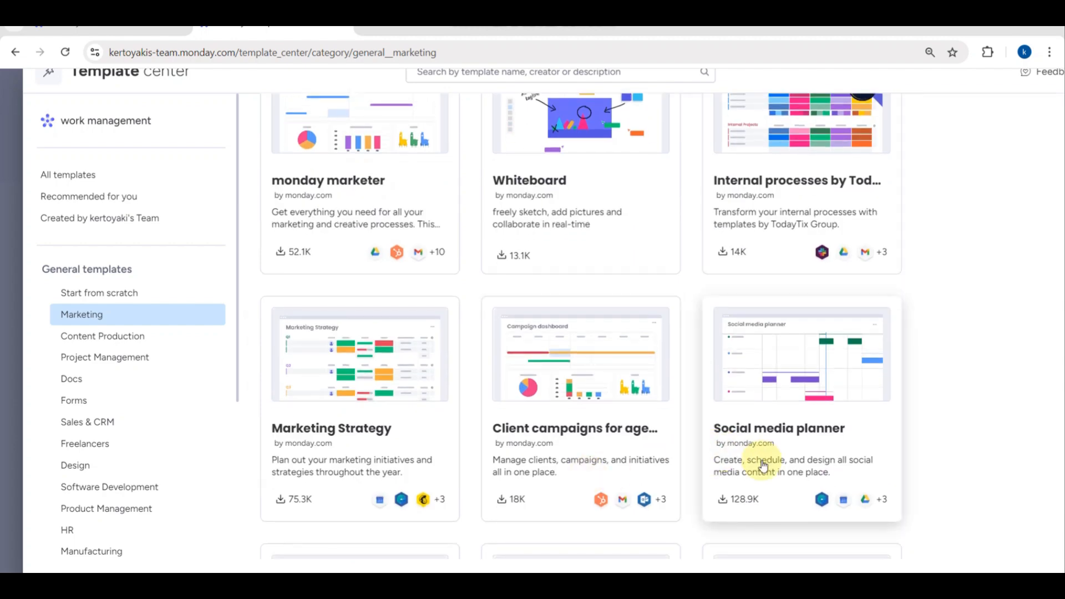
{"action": "scroll", "coordinate": [760, 467], "scroll_direction": "down", "scroll_amount": 3}
{"action": "scroll", "coordinate": [587, 363], "scroll_direction": "down", "scroll_amount": 5}
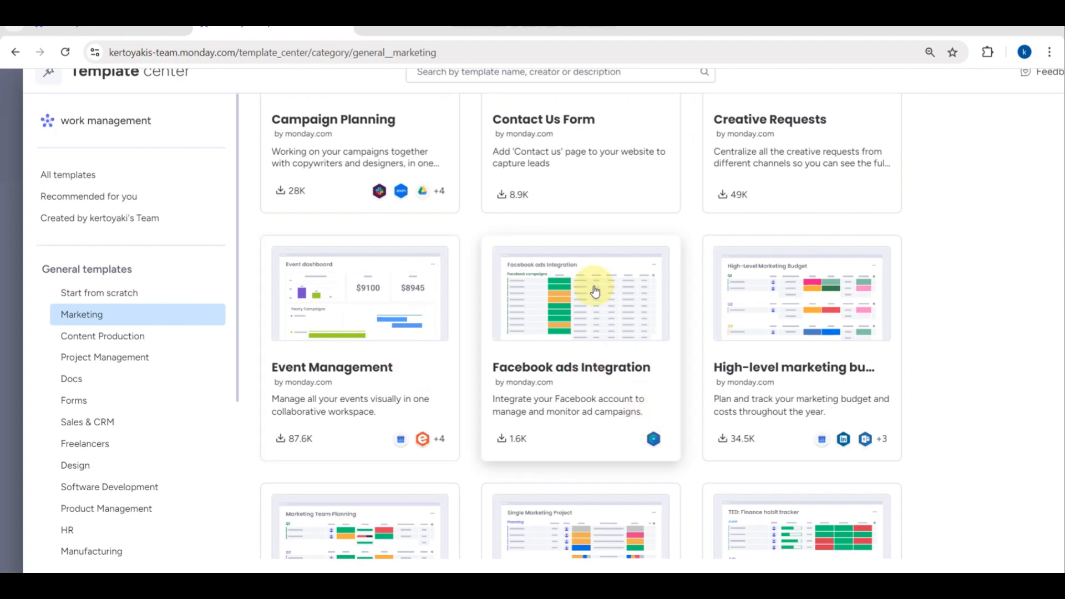
{"action": "scroll", "coordinate": [595, 289], "scroll_direction": "up", "scroll_amount": 10}
{"action": "scroll", "coordinate": [595, 289], "scroll_direction": "up", "scroll_amount": 2}
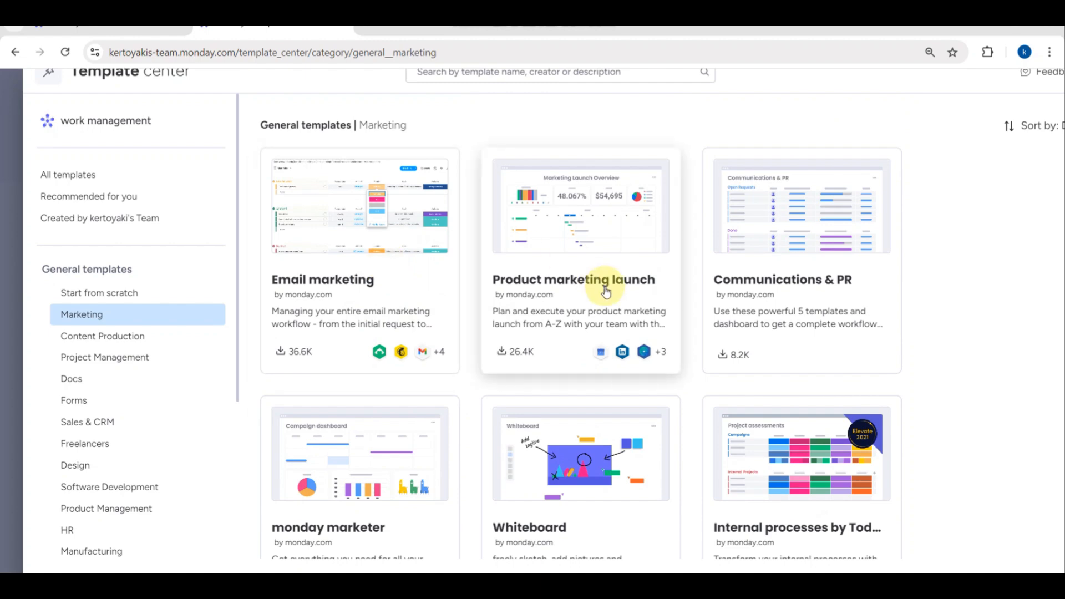
{"action": "scroll", "coordinate": [380, 349], "scroll_direction": "down", "scroll_amount": 2}
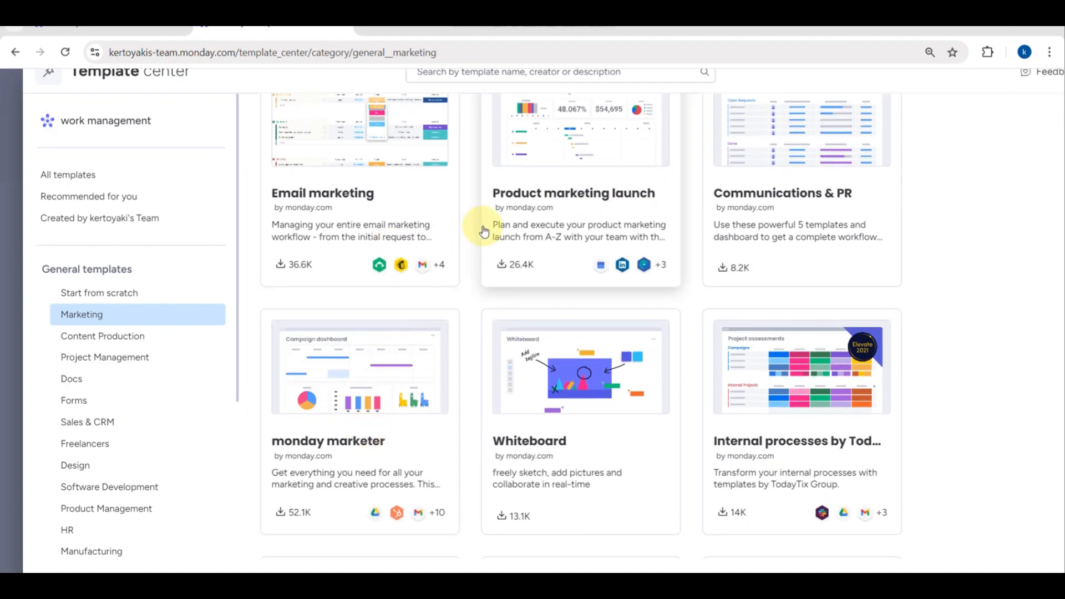
{"action": "scroll", "coordinate": [483, 228], "scroll_direction": "up", "scroll_amount": 2}
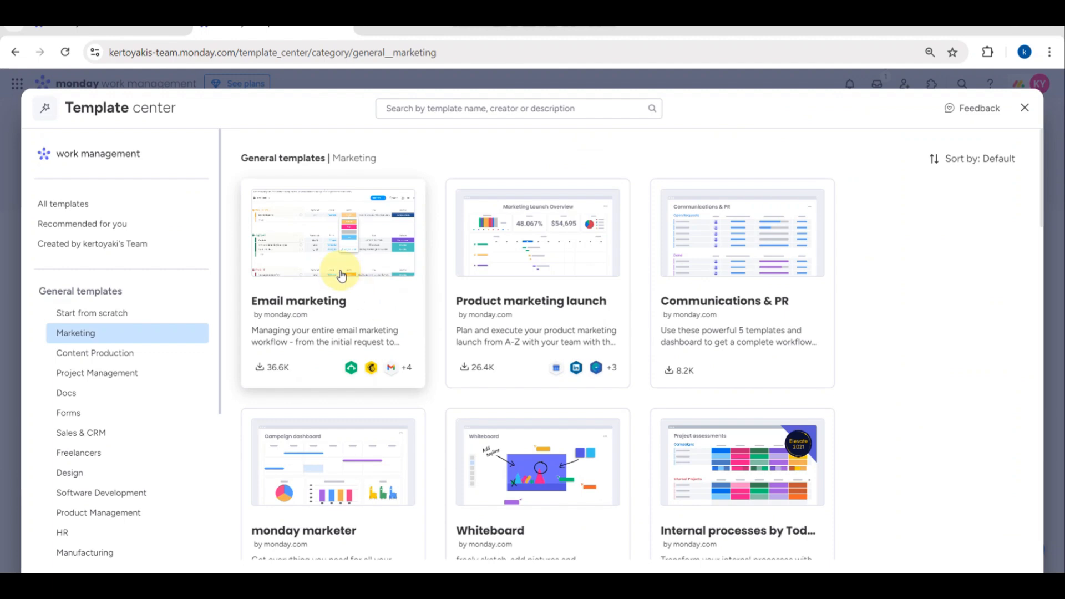
Step: Open the Email marketing template's details and use the template in the MARKETING workspace
{"action": "left_click", "coordinate": [341, 273]}
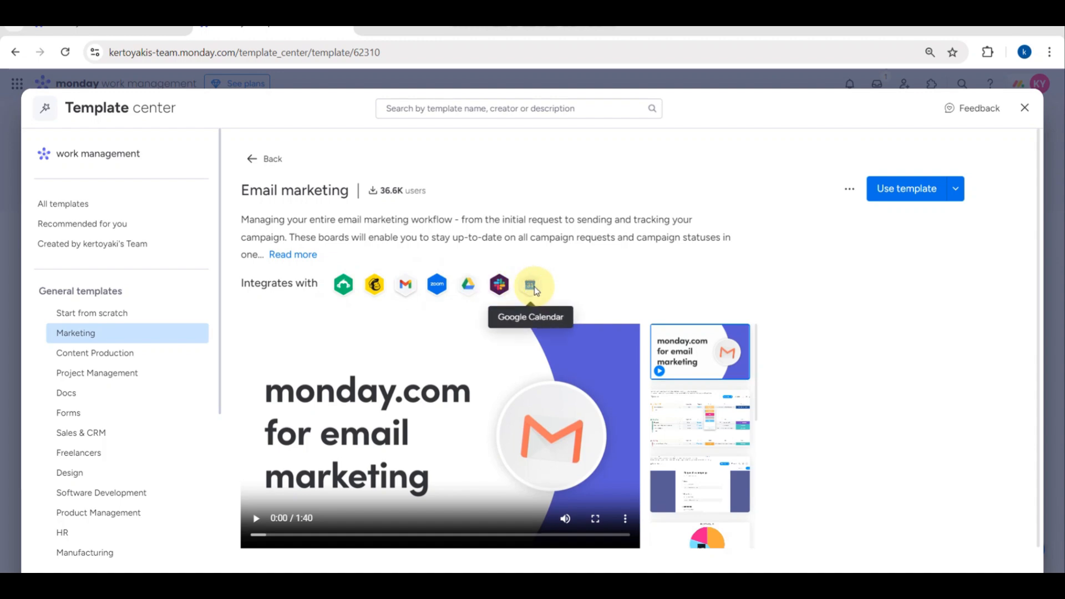
{"action": "scroll", "coordinate": [966, 239], "scroll_direction": "up", "scroll_amount": 5}
{"action": "scroll", "coordinate": [966, 238], "scroll_direction": "up", "scroll_amount": 3}
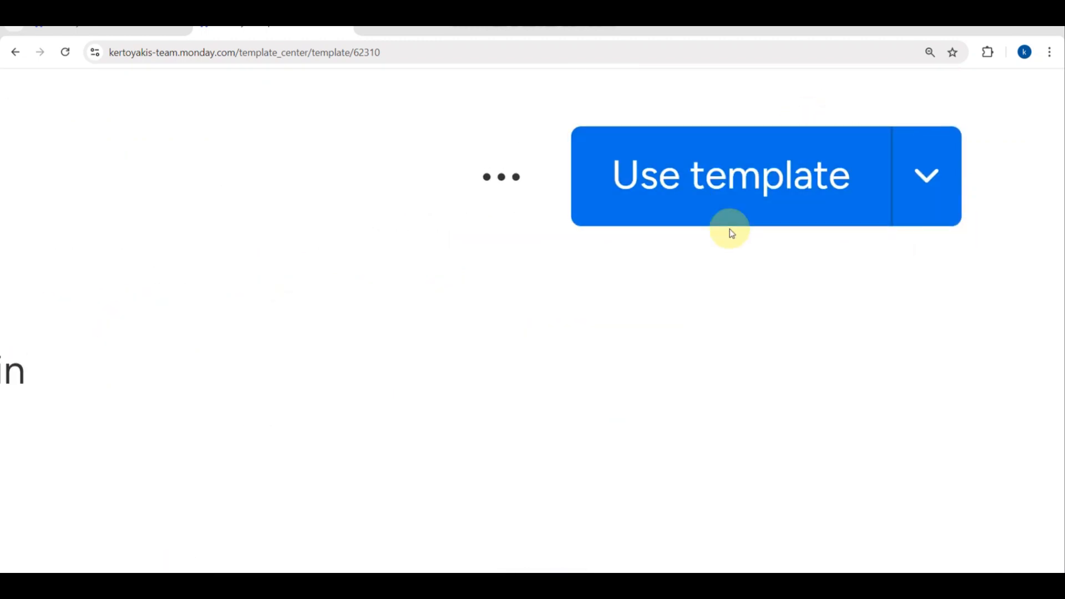
{"action": "scroll", "coordinate": [803, 159], "scroll_direction": "down", "scroll_amount": 5}
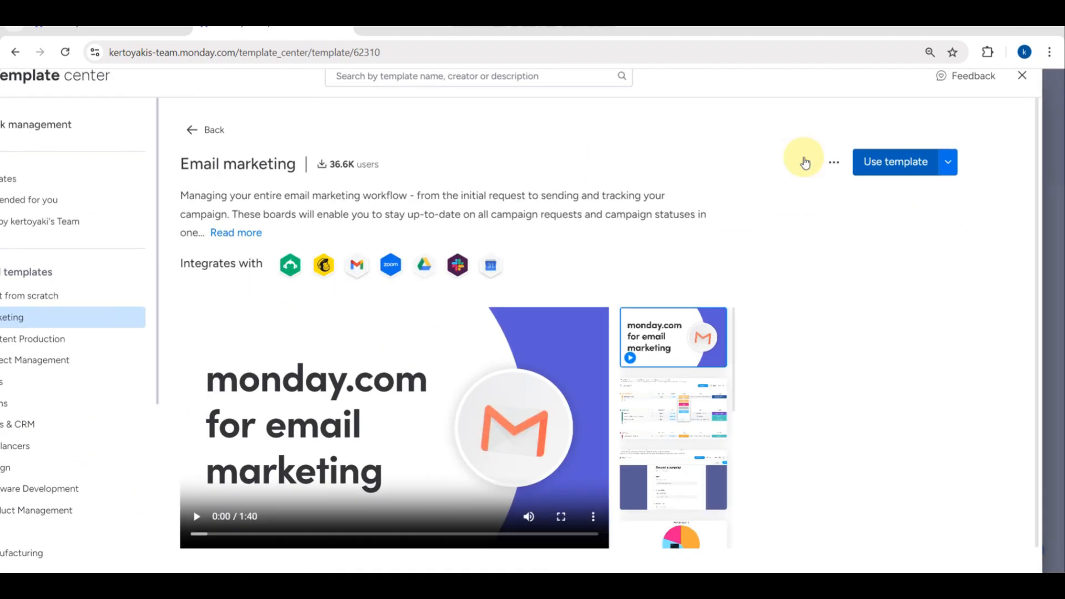
{"action": "left_click", "coordinate": [869, 166]}
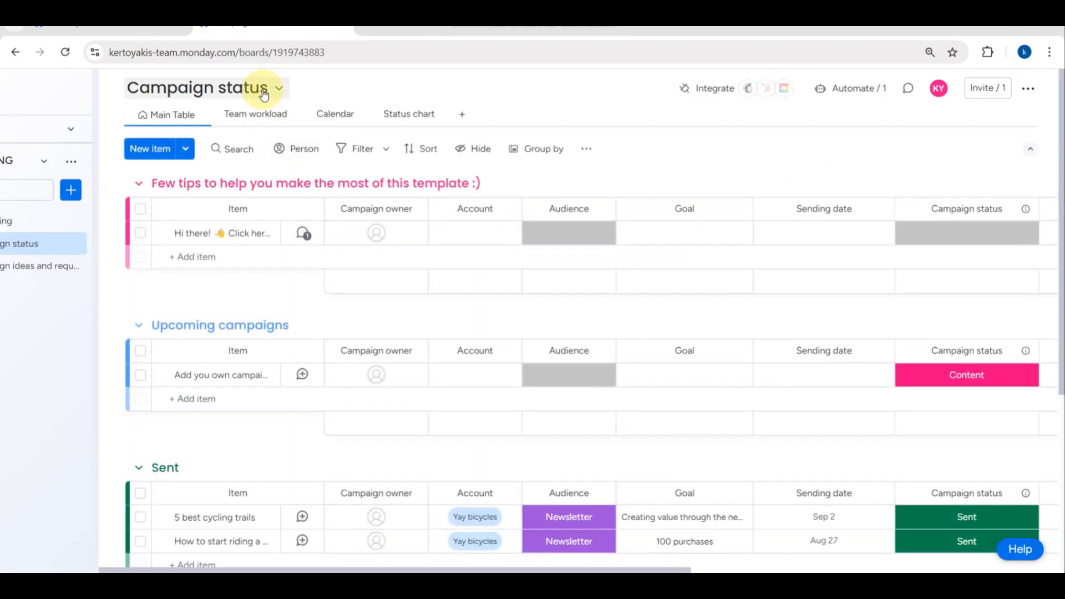
Step: Open the description and board info of the Campaign status board
{"action": "left_click", "coordinate": [246, 91]}
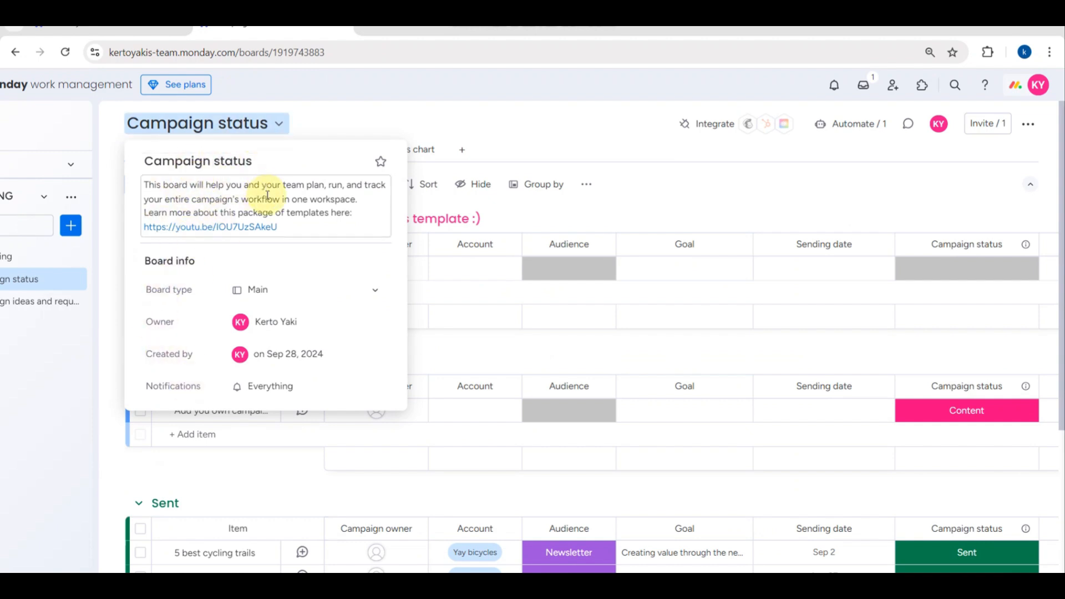
Step: Close the board info and look through the item groups of the Campaign status board
{"action": "left_click", "coordinate": [352, 123]}
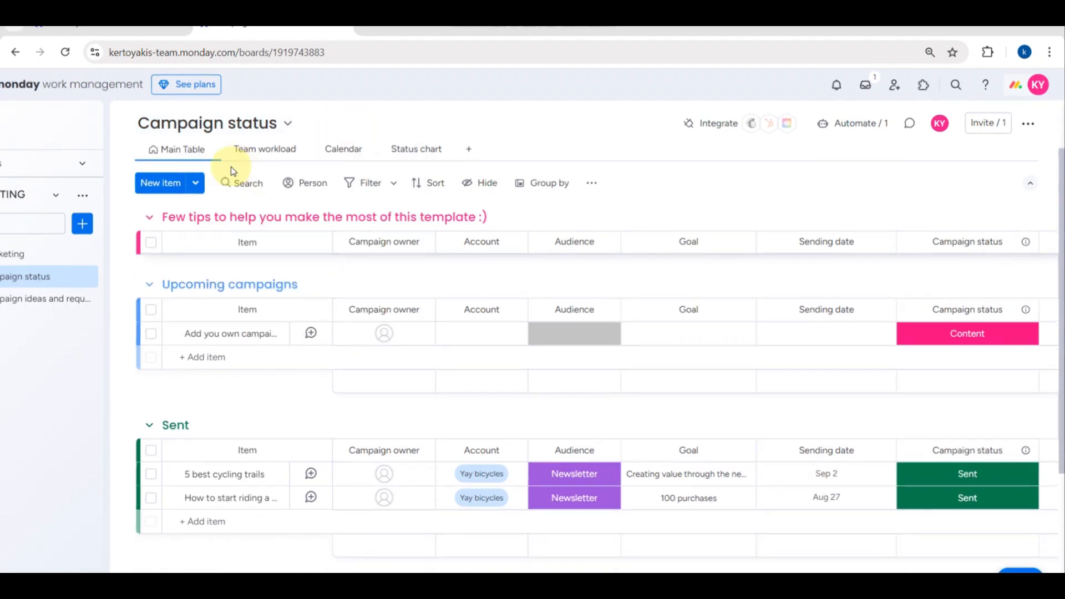
{"action": "scroll", "coordinate": [257, 391], "scroll_direction": "down", "scroll_amount": 5}
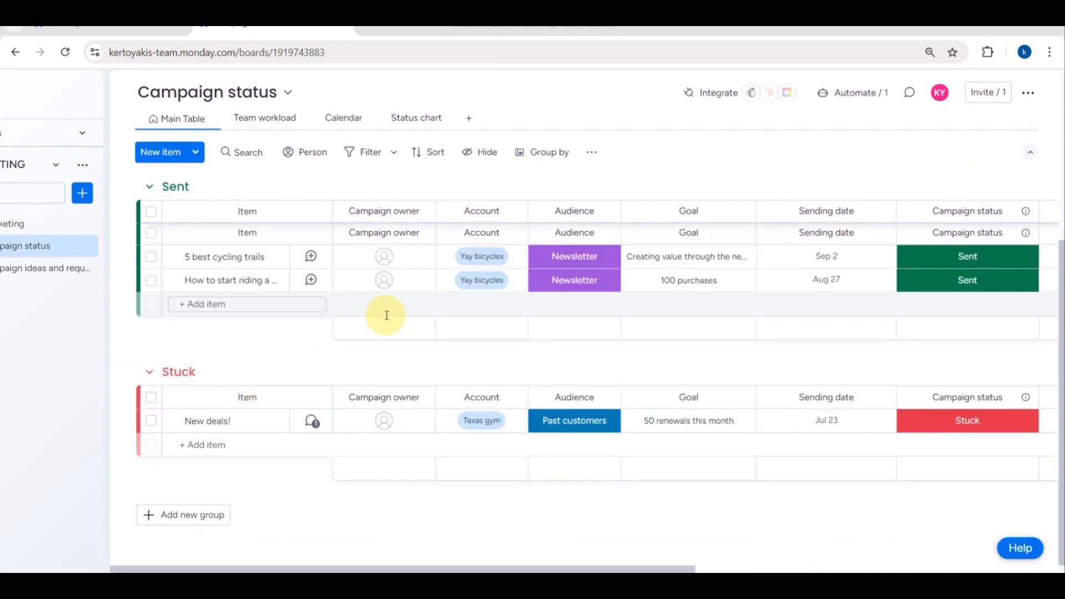
{"action": "scroll", "coordinate": [430, 312], "scroll_direction": "up", "scroll_amount": 5}
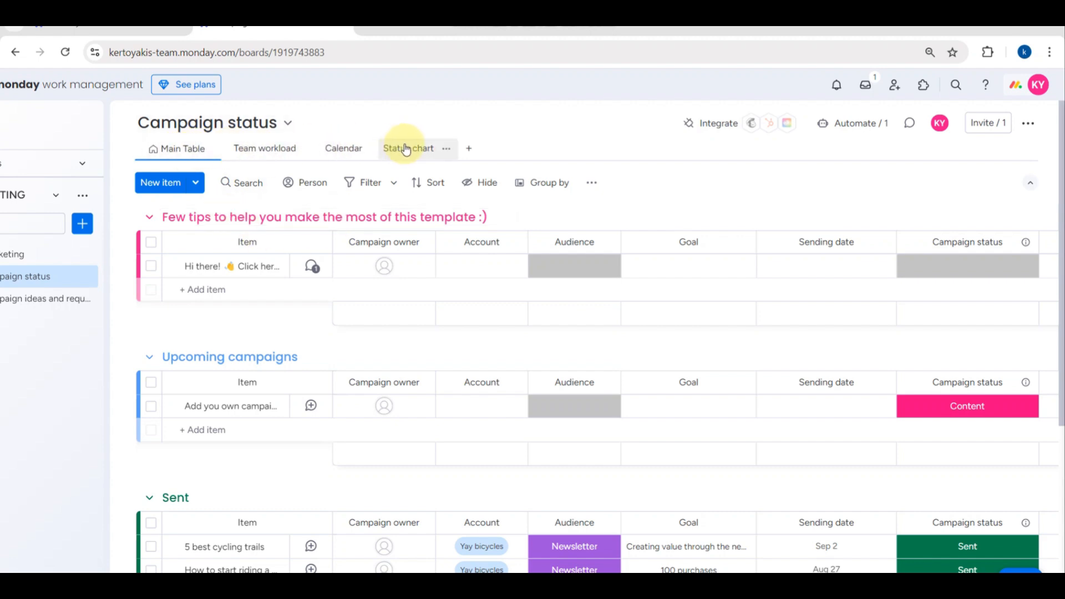
{"action": "scroll", "coordinate": [493, 152], "scroll_direction": "up", "scroll_amount": 3}
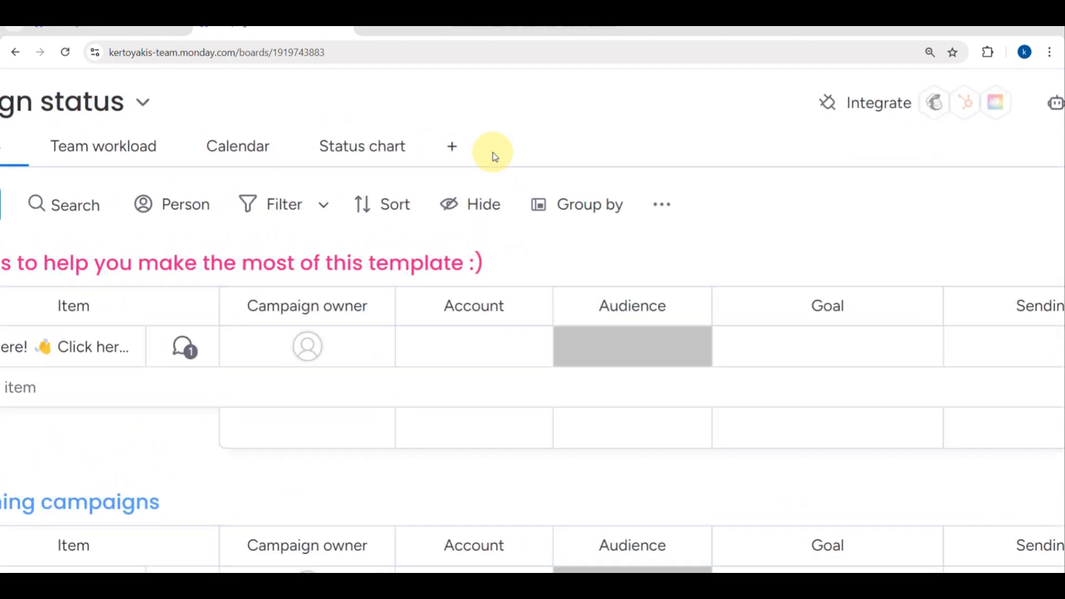
Step: Add a Kanban view to the Campaign status board
{"action": "left_click", "coordinate": [455, 147]}
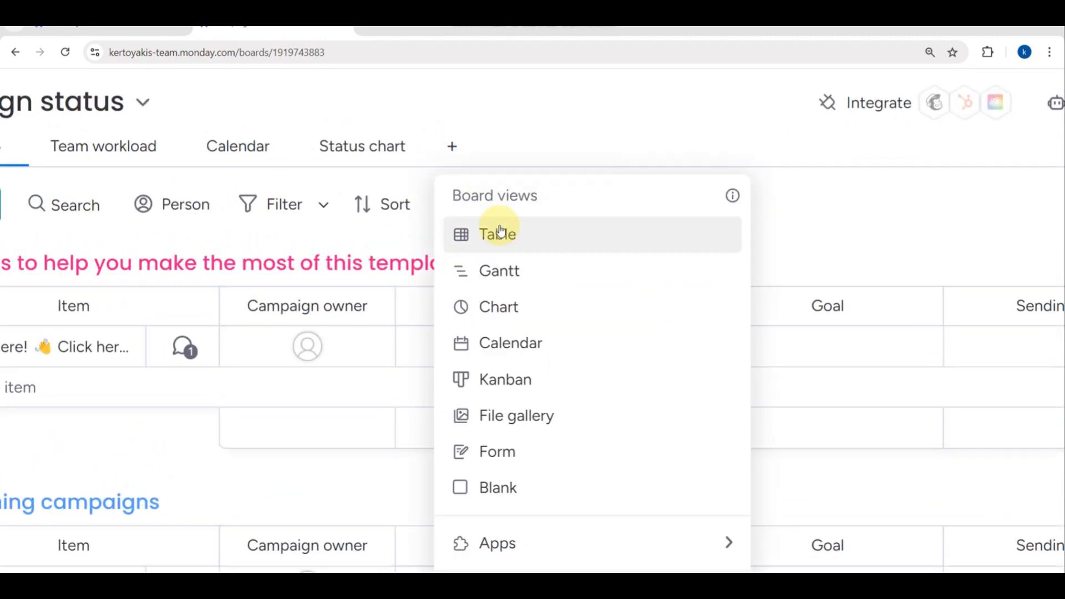
{"action": "scroll", "coordinate": [494, 219], "scroll_direction": "down", "scroll_amount": 3}
{"action": "scroll", "coordinate": [555, 222], "scroll_direction": "up", "scroll_amount": 5}
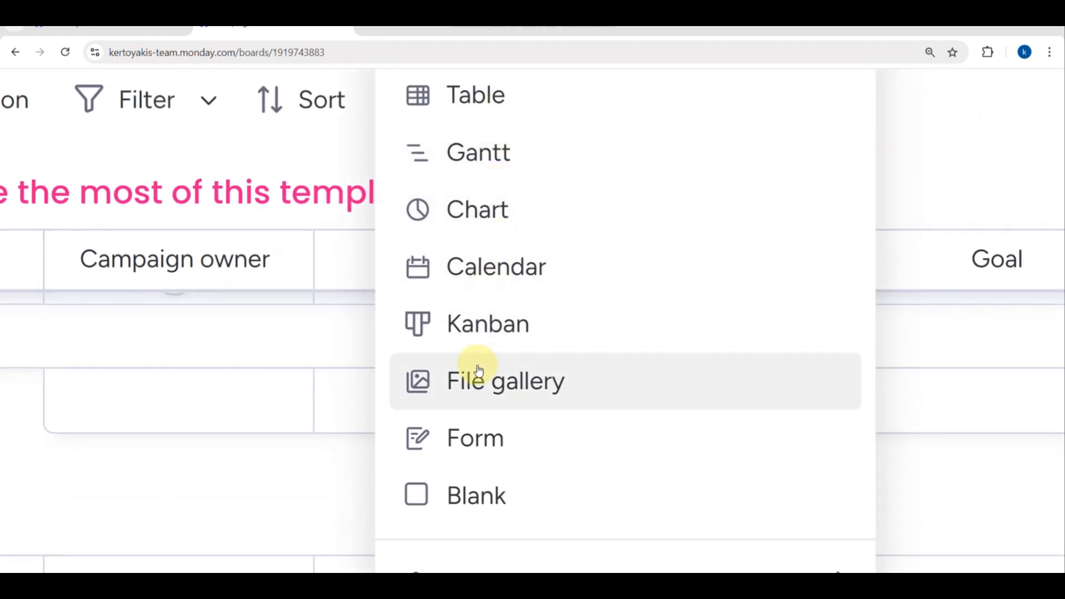
{"action": "scroll", "coordinate": [455, 491], "scroll_direction": "down", "scroll_amount": 5}
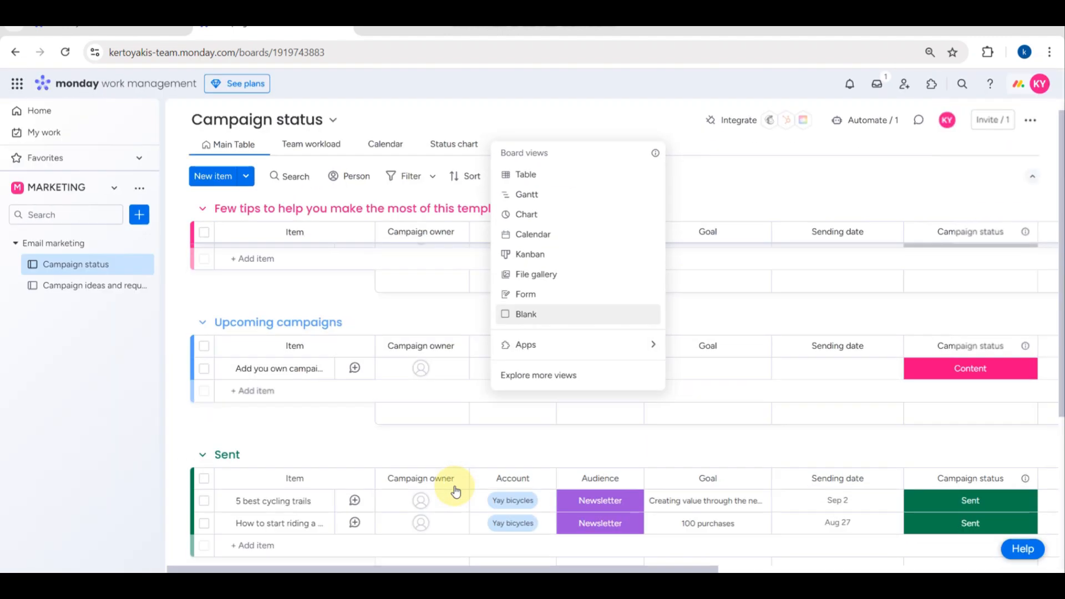
{"action": "scroll", "coordinate": [526, 263], "scroll_direction": "up", "scroll_amount": 3}
{"action": "scroll", "coordinate": [526, 263], "scroll_direction": "up", "scroll_amount": 3}
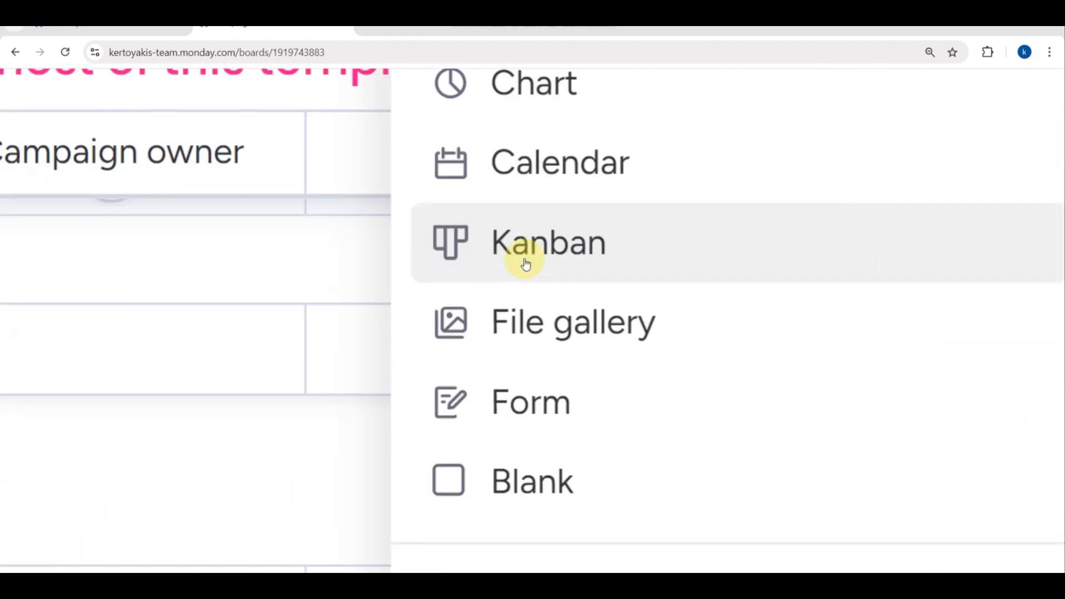
{"action": "left_click", "coordinate": [525, 263]}
{"action": "scroll", "coordinate": [526, 263], "scroll_direction": "down", "scroll_amount": 5}
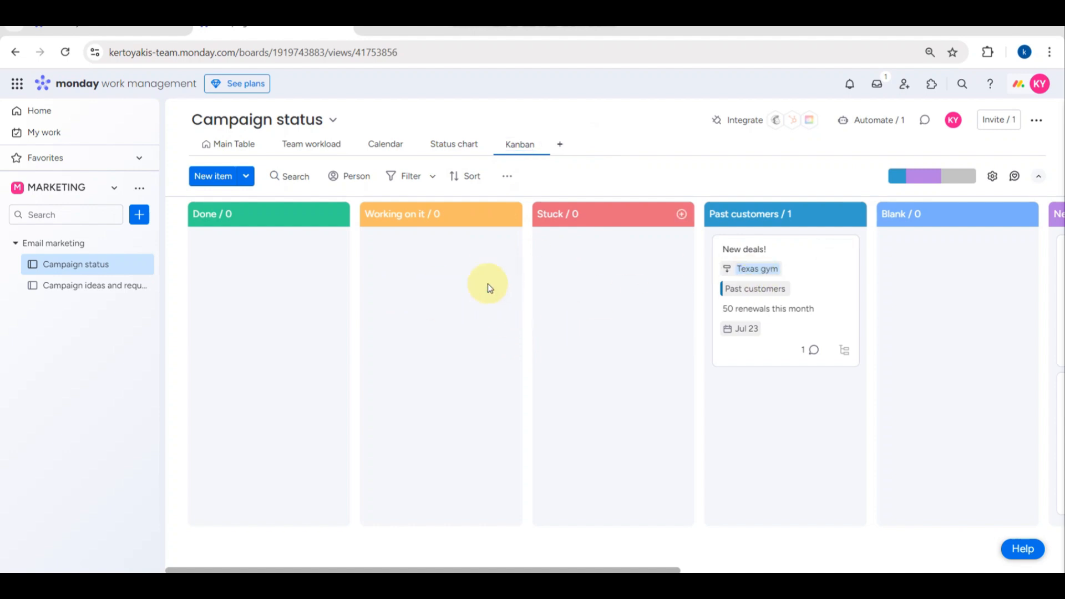
Step: Return to the Main Table view and review its campaign groups
{"action": "left_click", "coordinate": [232, 145]}
{"action": "scroll", "coordinate": [278, 327], "scroll_direction": "down", "scroll_amount": 5}
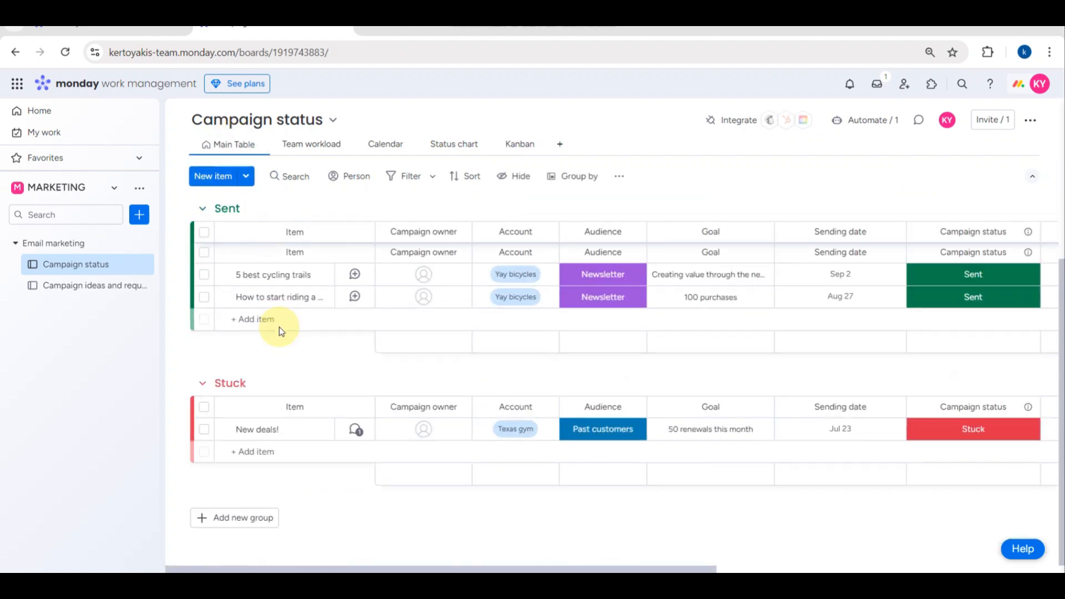
{"action": "scroll", "coordinate": [281, 394], "scroll_direction": "up", "scroll_amount": 5}
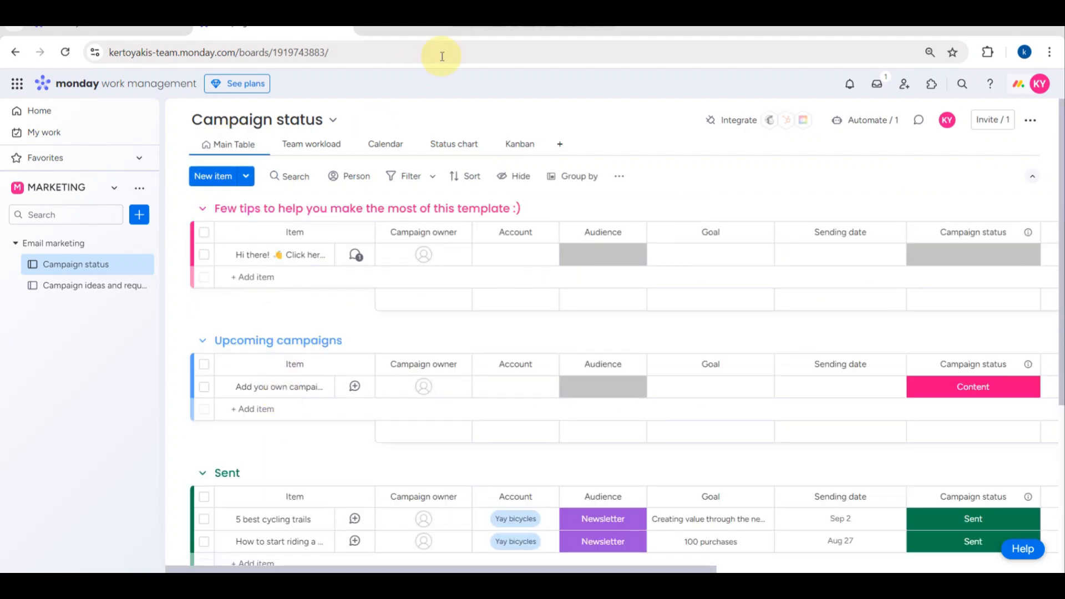
Step: Delete the "Hi there!" item from the template tips group, accepting the removal of its existing board connections
{"action": "left_click", "coordinate": [201, 254]}
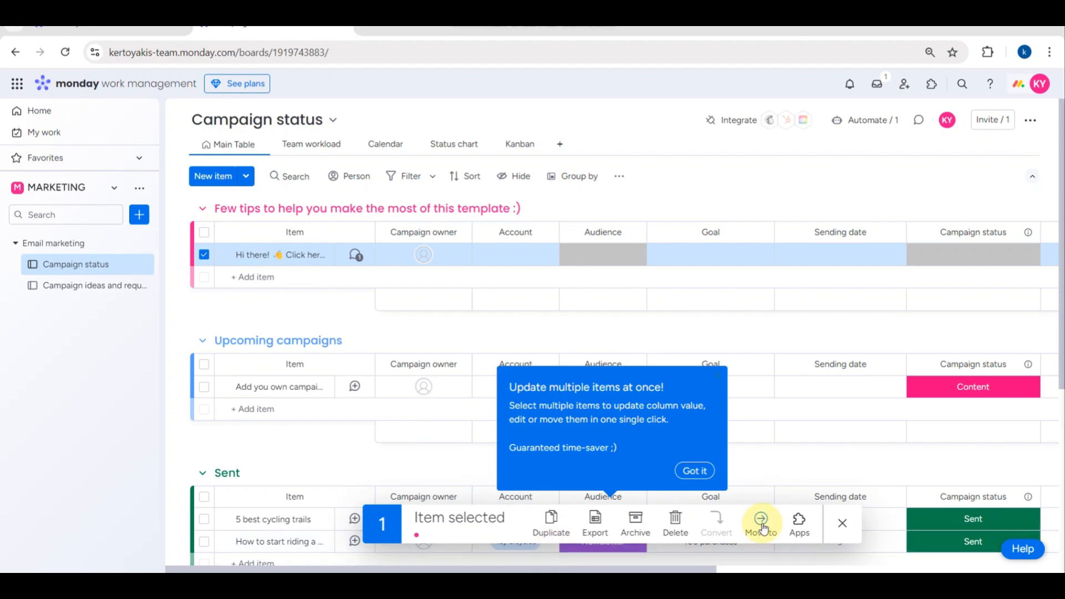
{"action": "scroll", "coordinate": [546, 439], "scroll_direction": "down", "scroll_amount": 4}
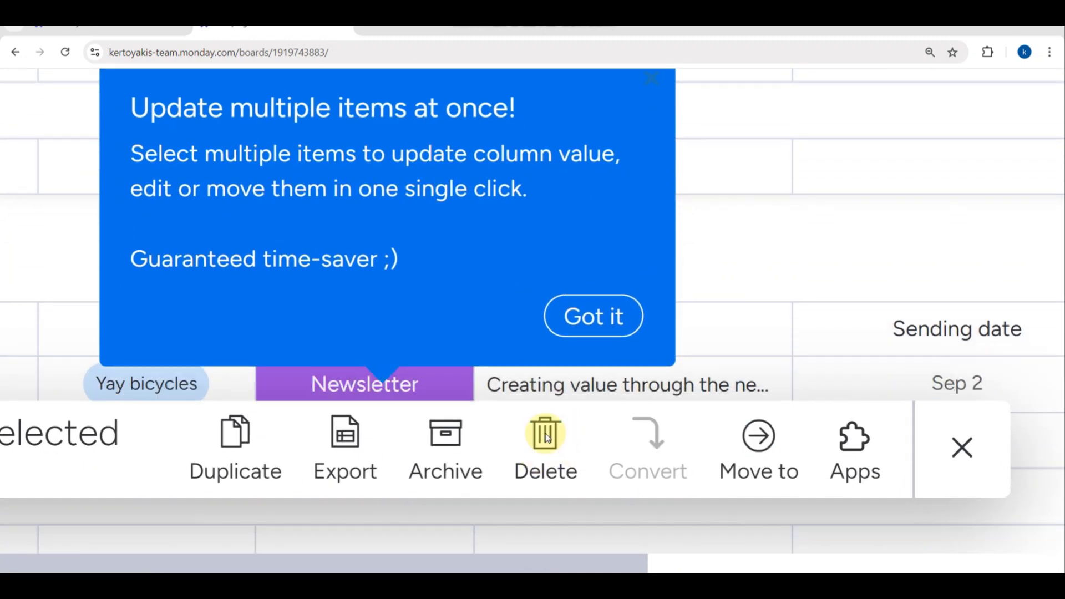
{"action": "scroll", "coordinate": [770, 205], "scroll_direction": "down", "scroll_amount": 2}
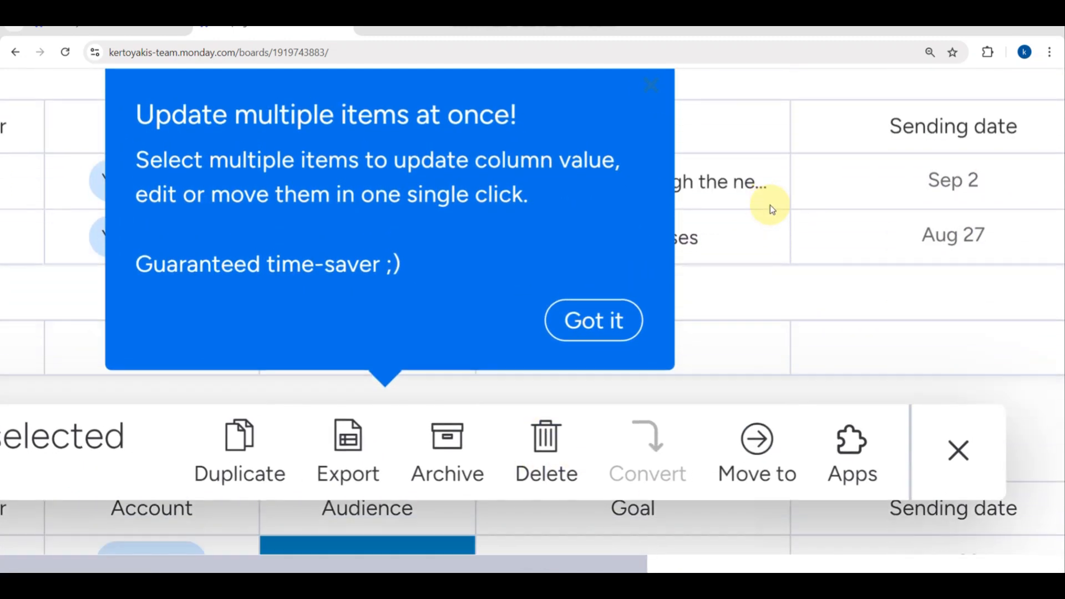
{"action": "left_click", "coordinate": [557, 445]}
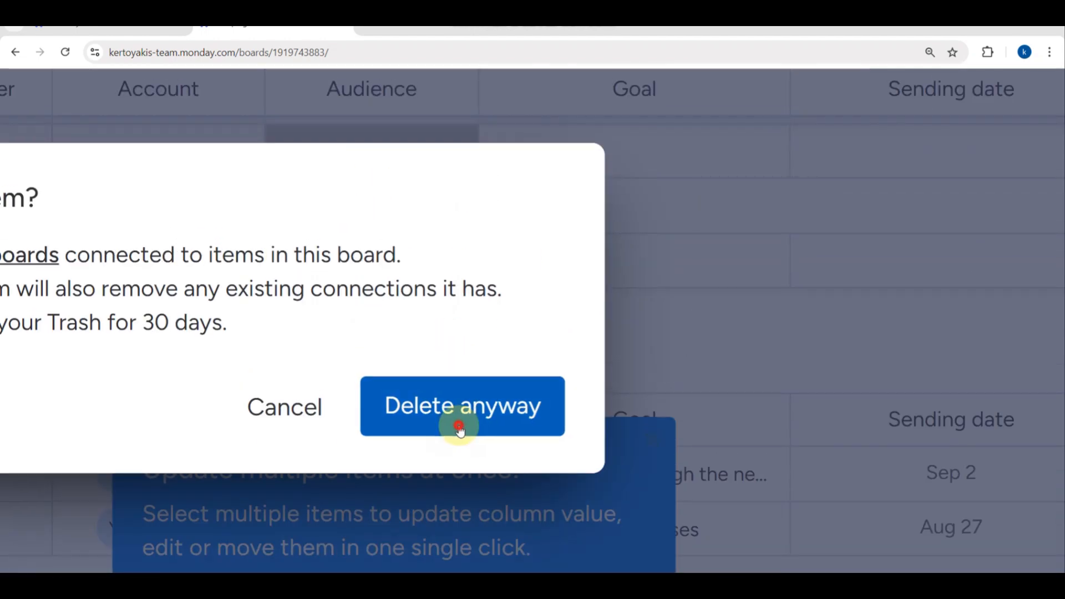
{"action": "left_click", "coordinate": [460, 422]}
{"action": "scroll", "coordinate": [506, 225], "scroll_direction": "down", "scroll_amount": 5}
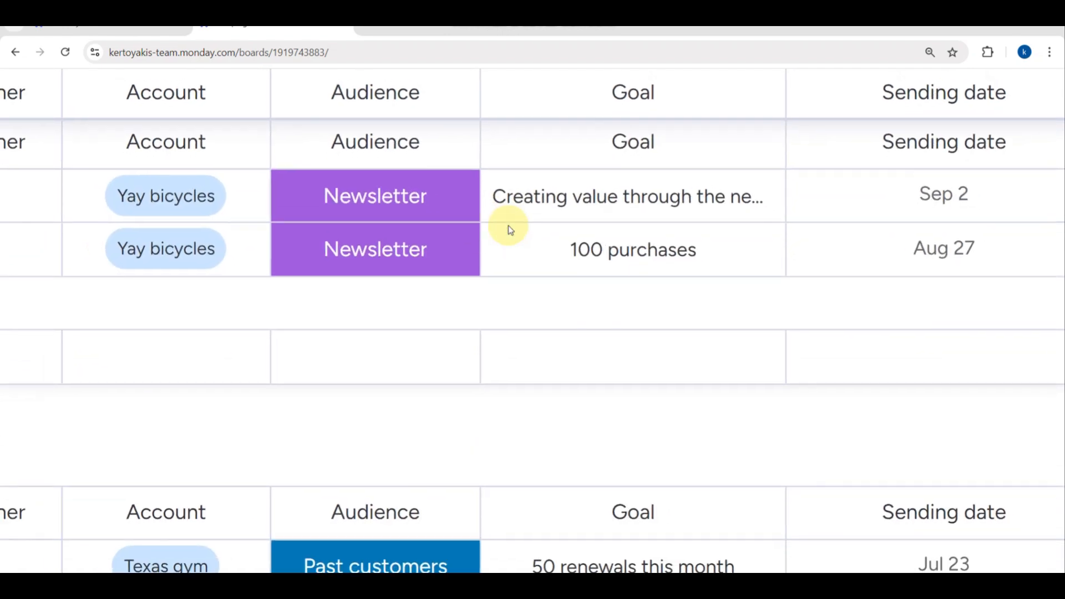
{"action": "left_click", "coordinate": [508, 225]}
{"action": "left_click", "coordinate": [577, 292]}
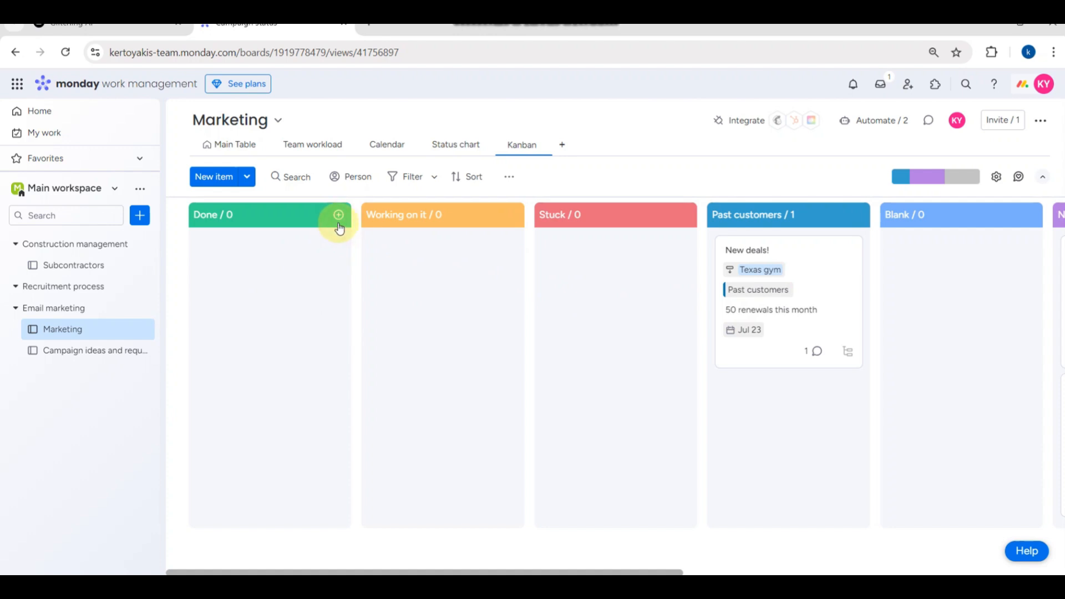
Step: Add a card named "latest deals" to the Done column of the Marketing board's Kanban view
{"action": "left_click", "coordinate": [338, 215]}
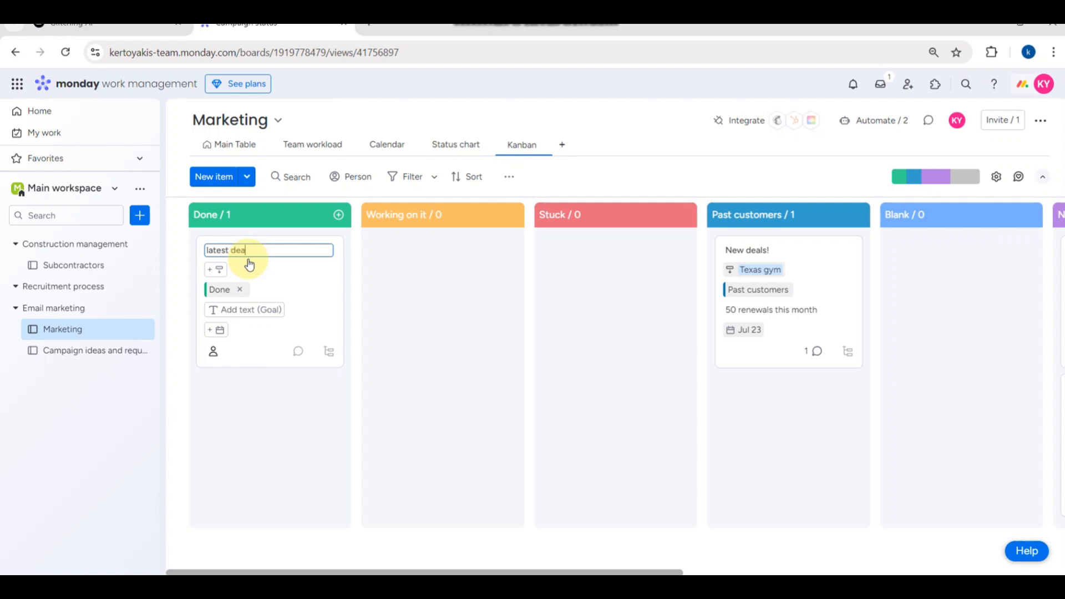
{"action": "key", "text": "Return"}
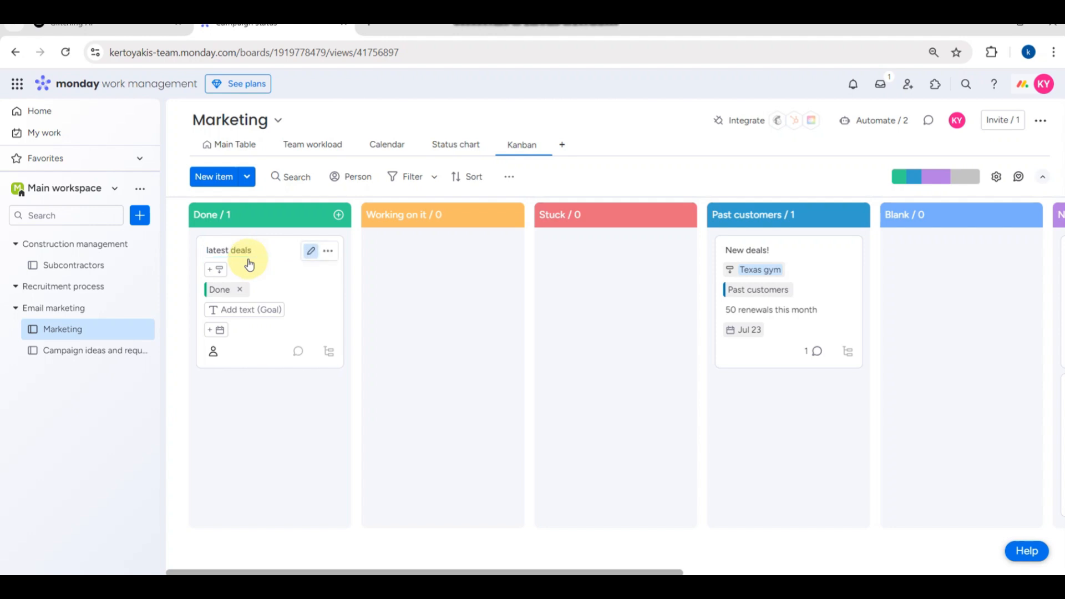
Step: Set the "latest deals" card's date to September 13, 2024 and assign the suggested member listed by e-mail address
{"action": "left_click", "coordinate": [232, 309]}
{"action": "left_click", "coordinate": [222, 330]}
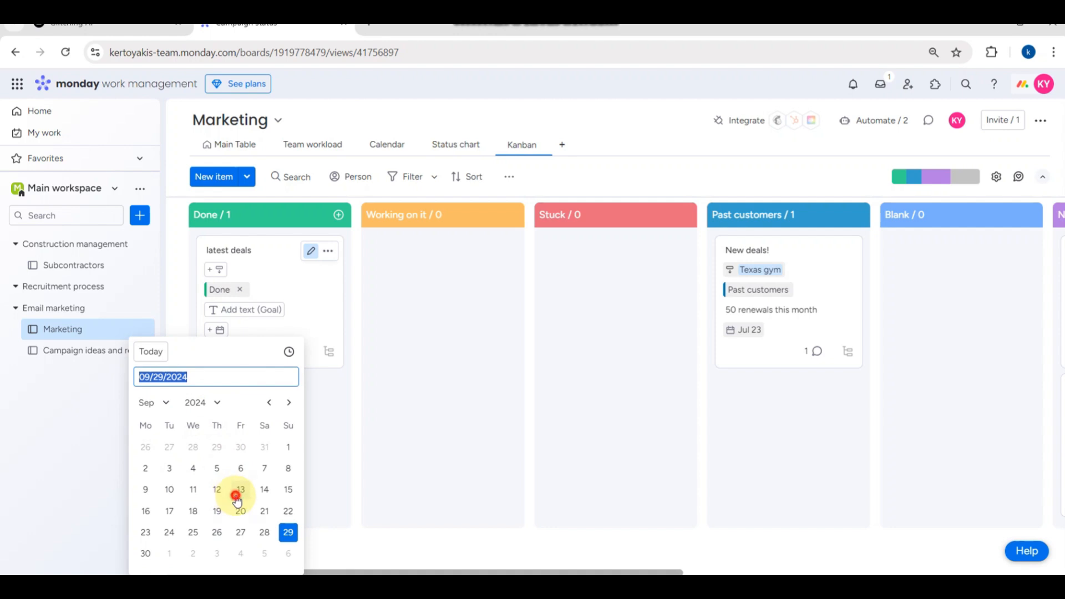
{"action": "left_click", "coordinate": [237, 498]}
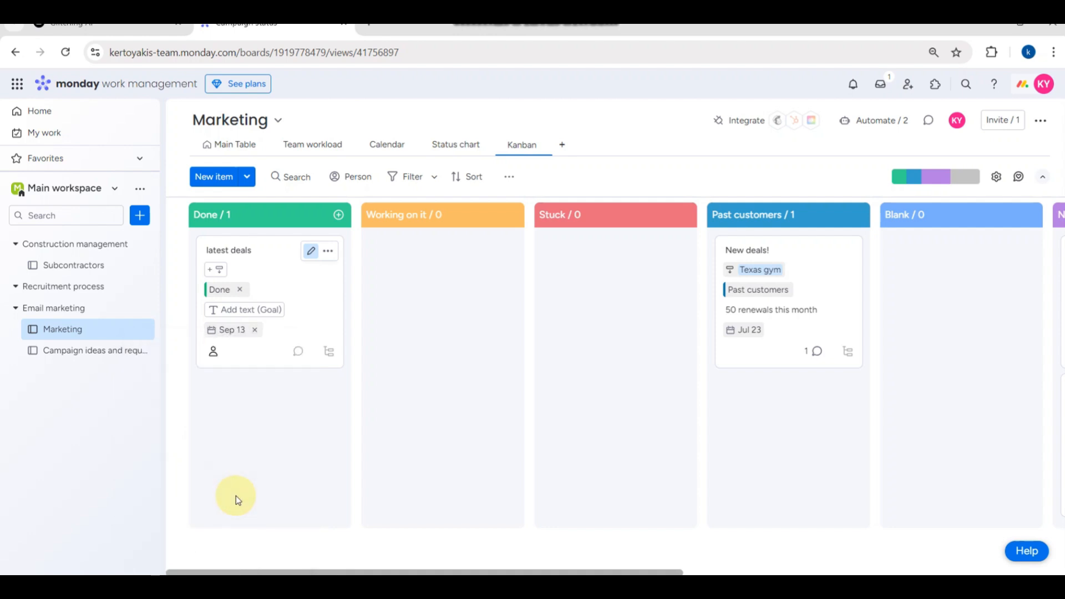
{"action": "left_click", "coordinate": [214, 357]}
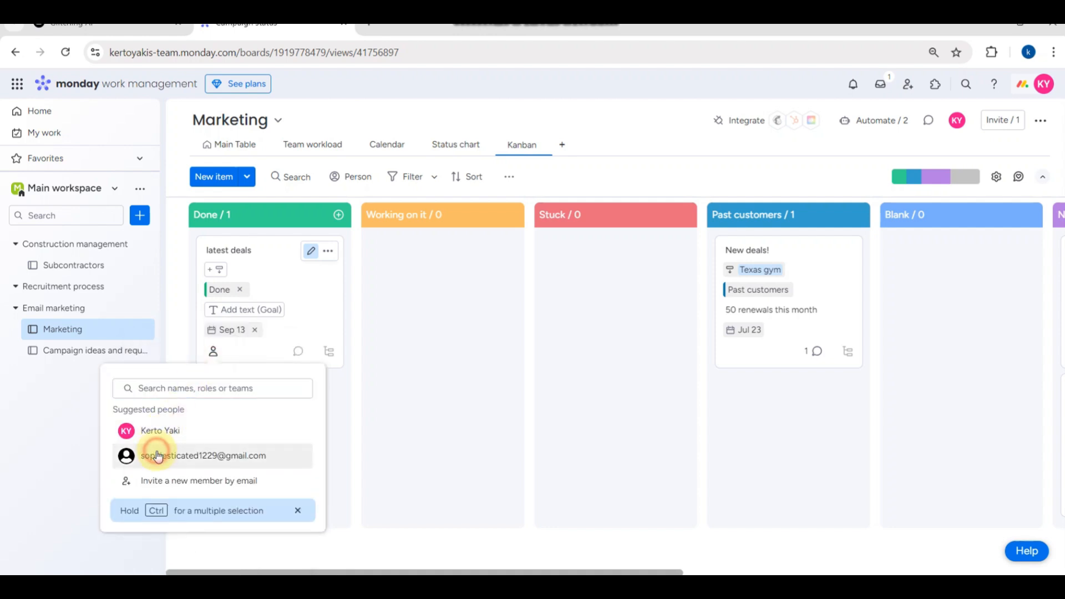
{"action": "left_click", "coordinate": [159, 456]}
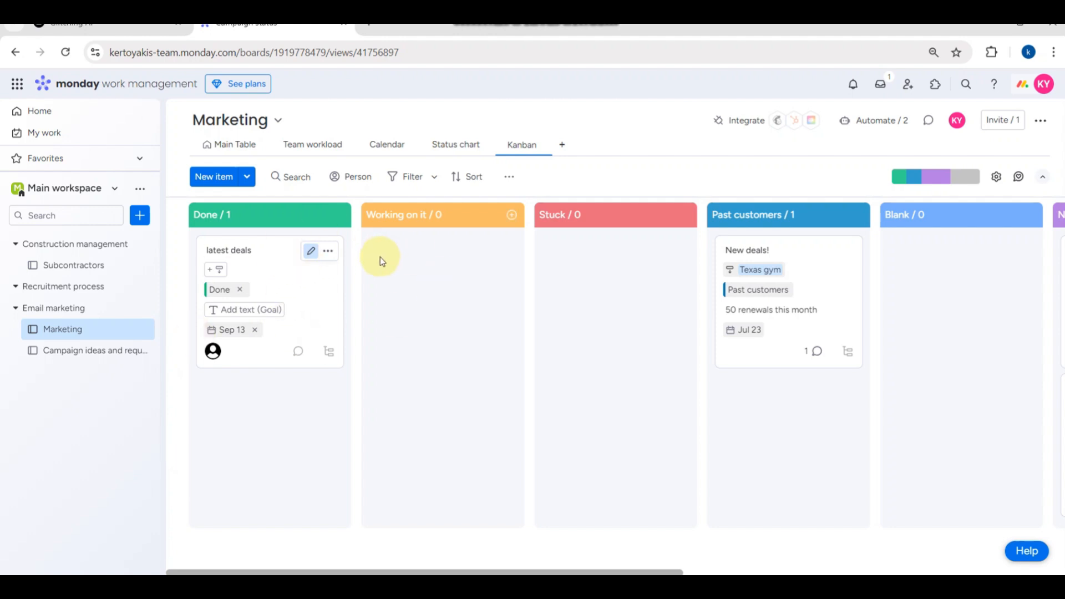
Step: Add a second card named "priorities" to the Done column
{"action": "left_click", "coordinate": [339, 214]}
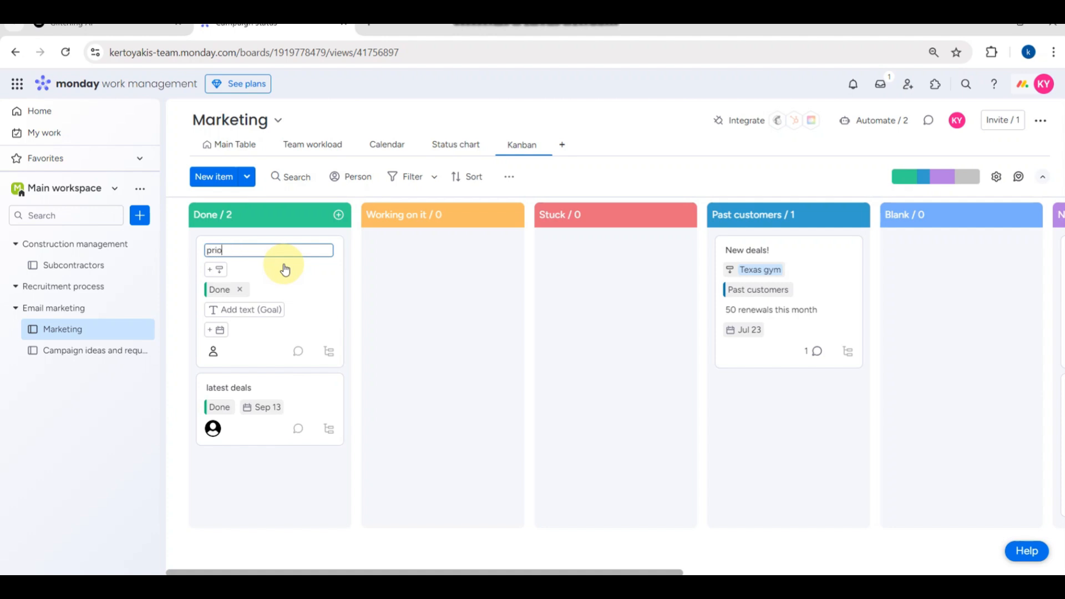
{"action": "type", "text": "priorities"}
{"action": "key", "text": "Return"}
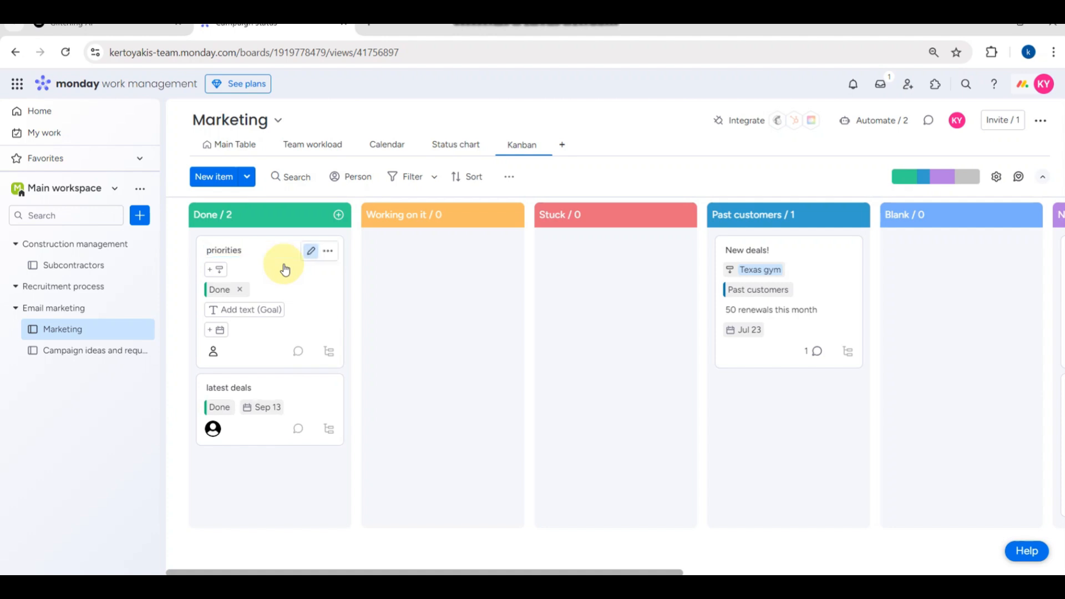
{"action": "left_click", "coordinate": [477, 224]}
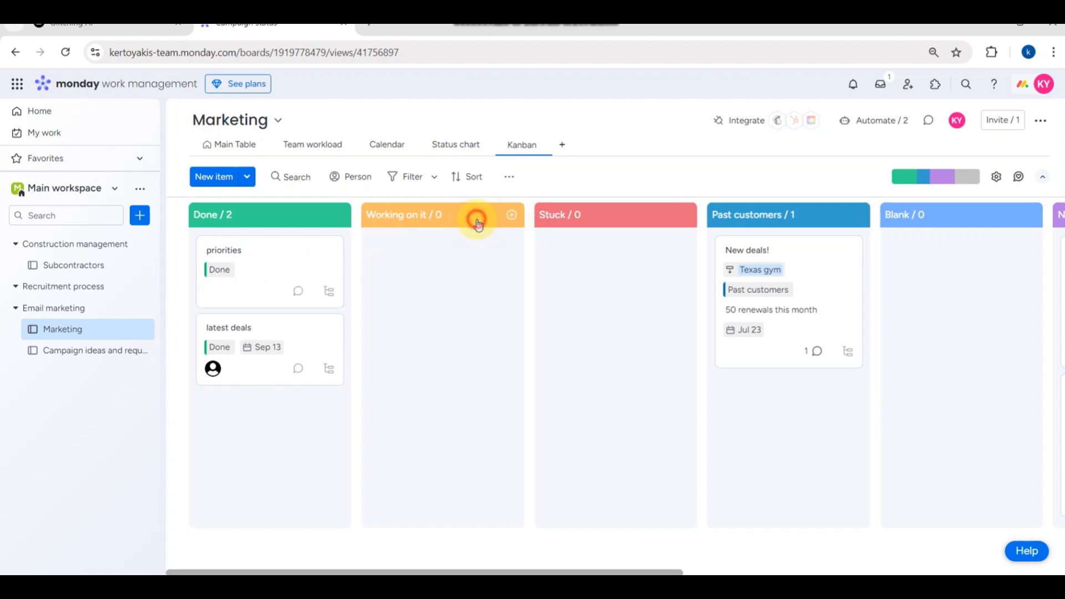
Step: Move the "5 best cycling trails" card from the Newsletter column to the Past customers column
{"action": "scroll", "coordinate": [574, 228], "scroll_direction": "right", "scroll_amount": 8}
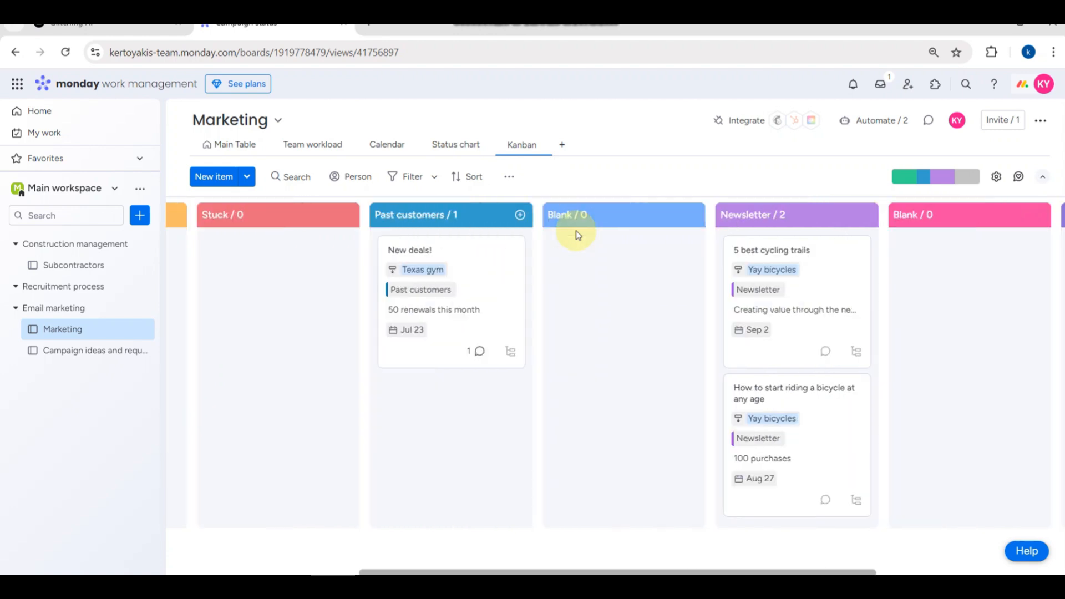
{"action": "scroll", "coordinate": [576, 232], "scroll_direction": "right", "scroll_amount": 1}
{"action": "mouse_move", "coordinate": [613, 268]}
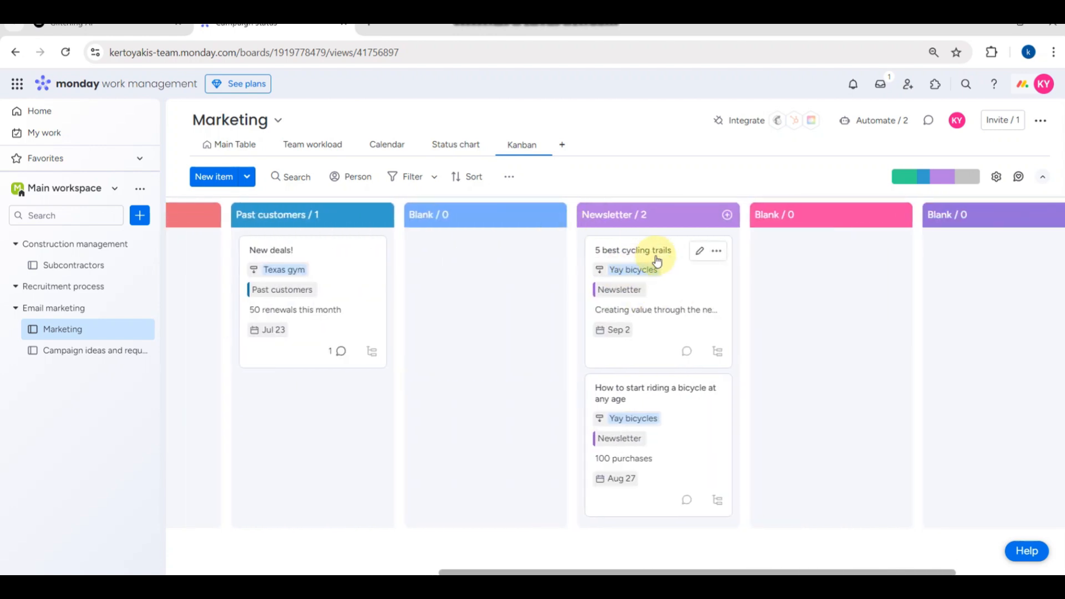
{"action": "left_click_drag", "start_coordinate": [678, 272], "coordinate": [336, 385]}
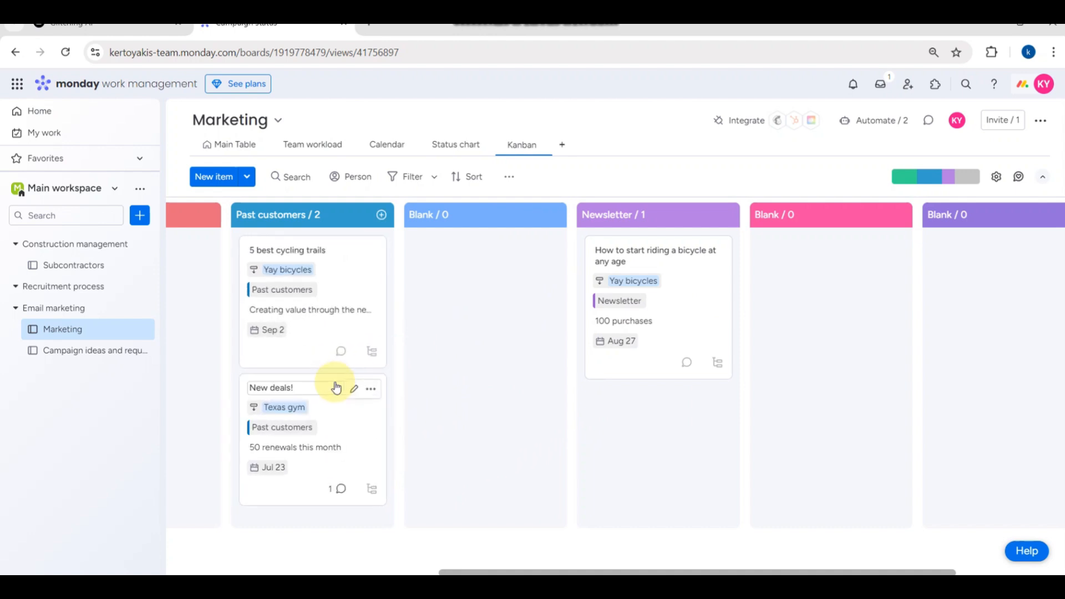
{"action": "scroll", "coordinate": [671, 410], "scroll_direction": "right", "scroll_amount": 4}
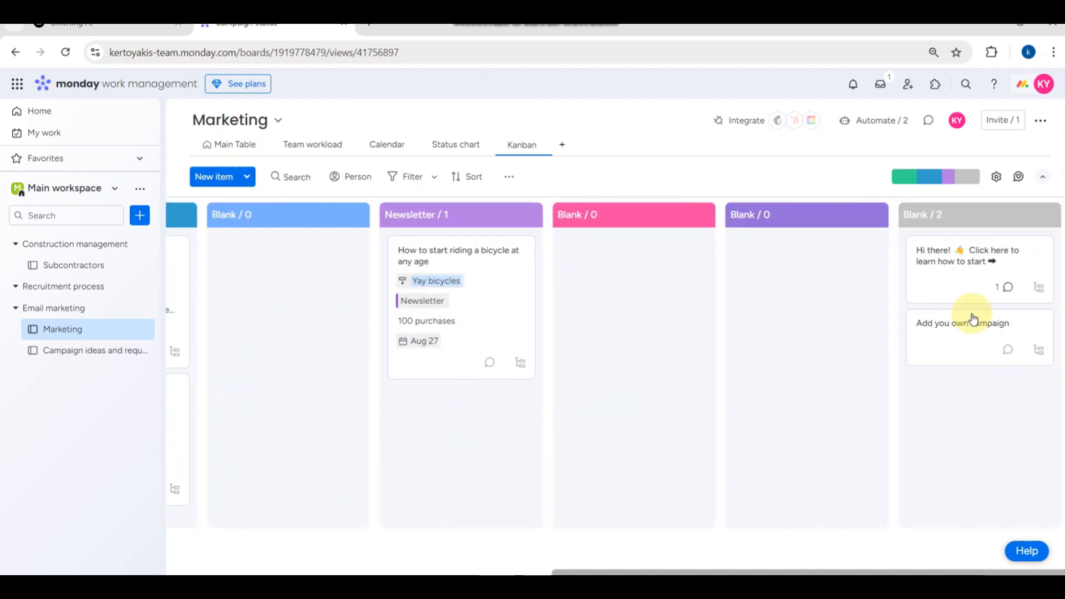
{"action": "scroll", "coordinate": [504, 366], "scroll_direction": "left", "scroll_amount": 13}
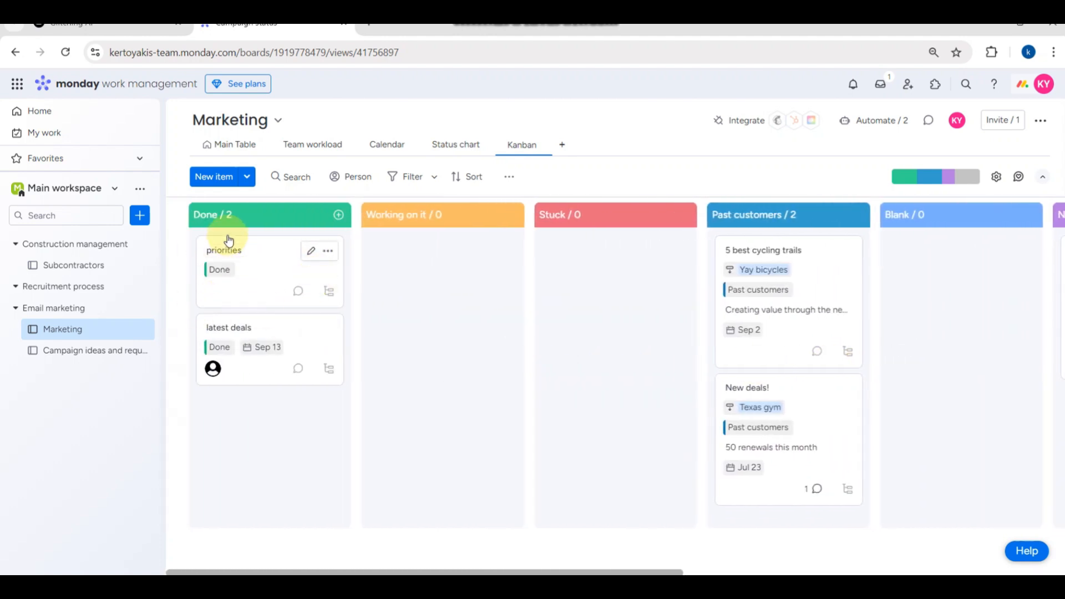
Step: Examine the Kanban view's new item options, search, person filter and sort settings
{"action": "left_click", "coordinate": [247, 177]}
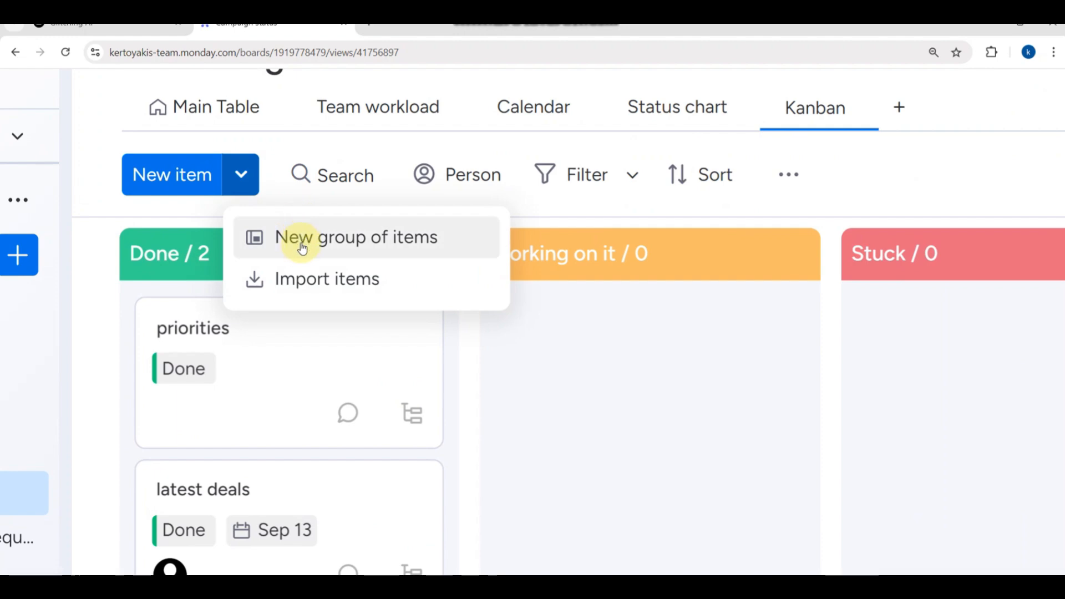
{"action": "left_click", "coordinate": [345, 188]}
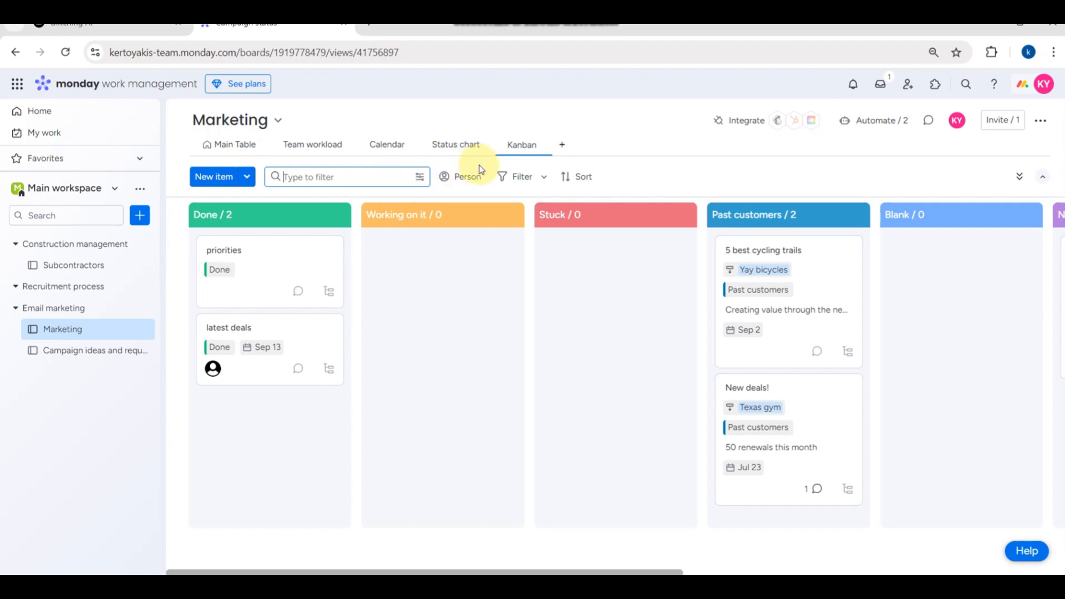
{"action": "left_click", "coordinate": [468, 183]}
{"action": "left_click", "coordinate": [341, 176]}
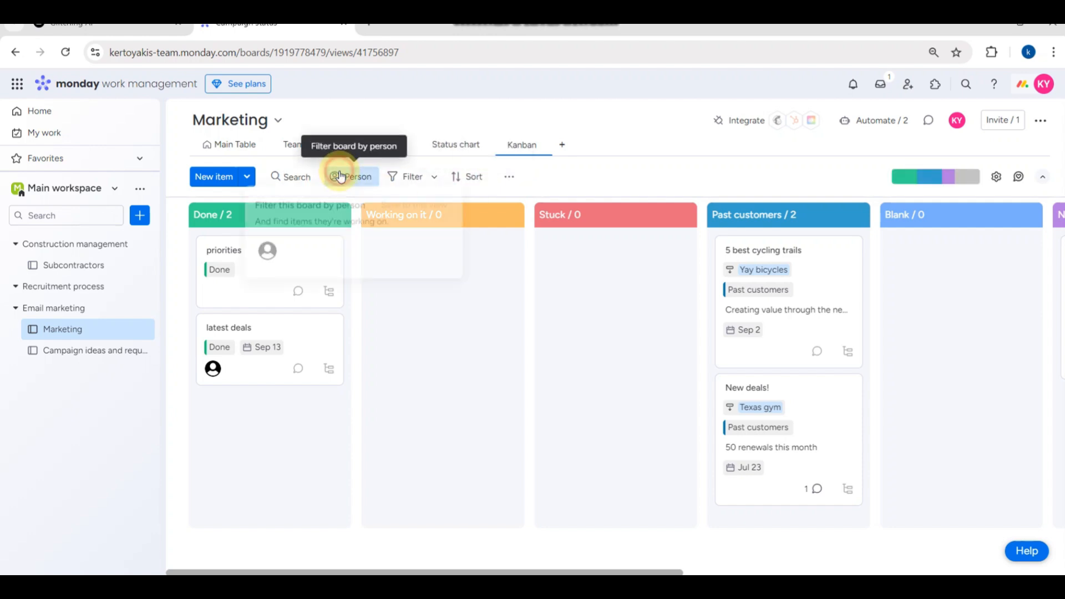
{"action": "left_click", "coordinate": [458, 188]}
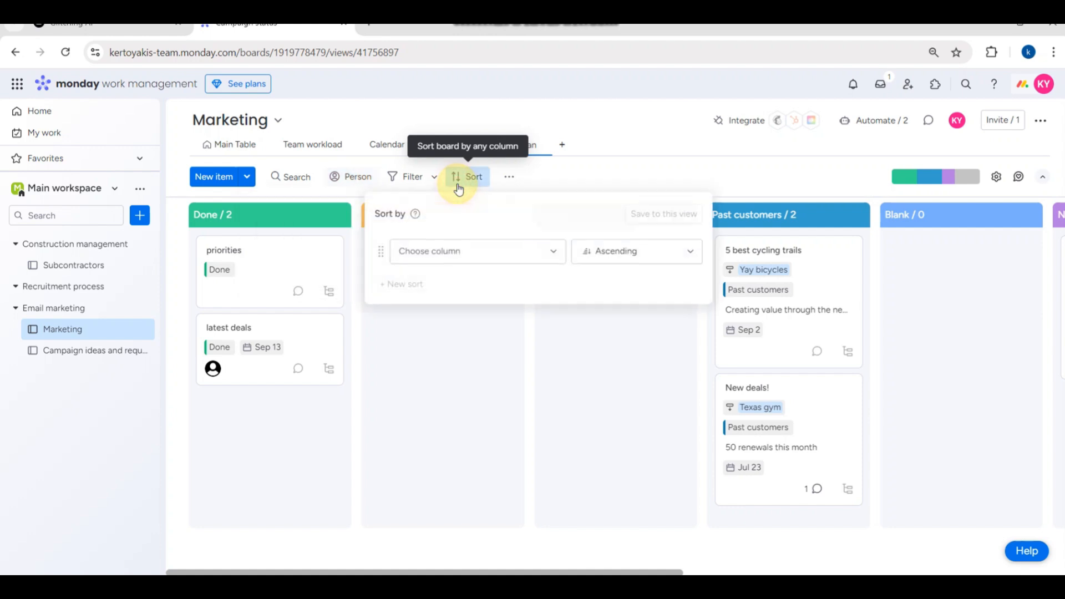
Step: Sort the Kanban cards by Campaign owner in descending order
{"action": "left_click", "coordinate": [440, 251]}
{"action": "left_click", "coordinate": [448, 305]}
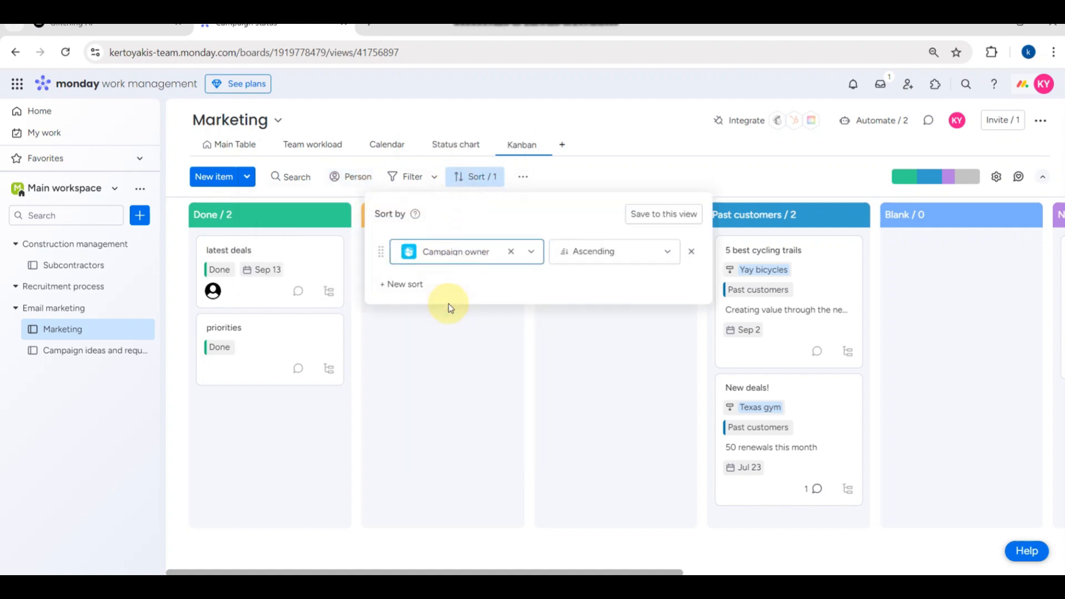
{"action": "left_click", "coordinate": [594, 247]}
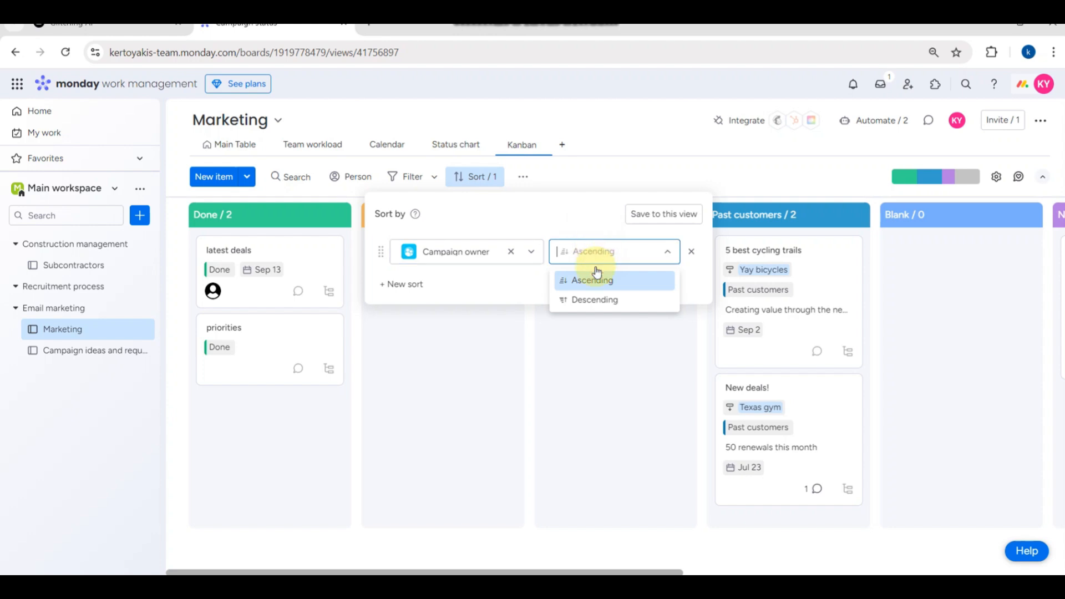
{"action": "left_click", "coordinate": [593, 299]}
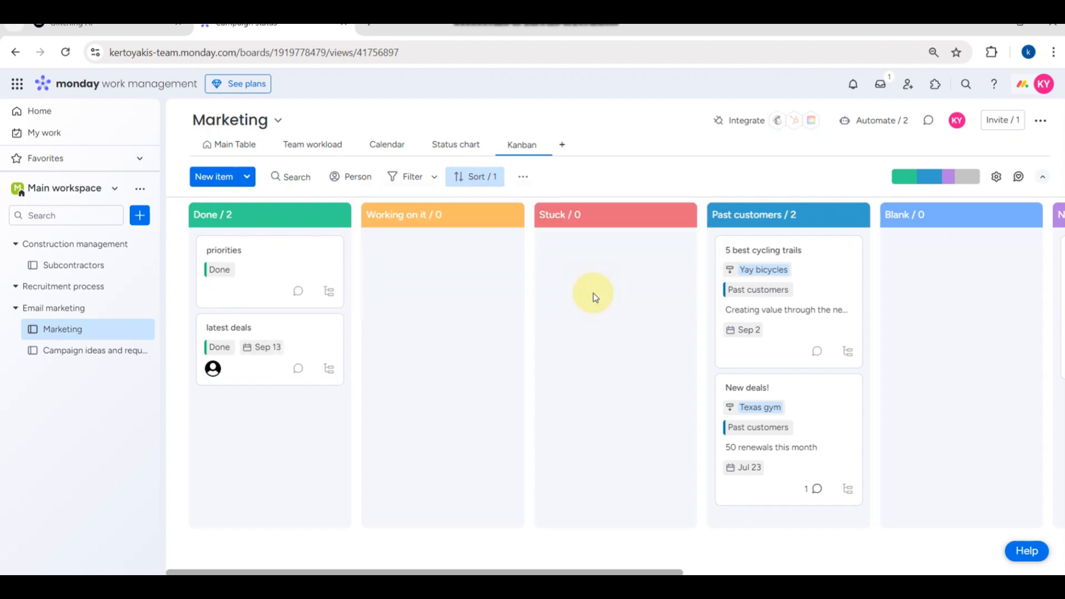
Step: Hide the Working on it, Stuck and three empty Blank columns from the Kanban view
{"action": "left_click", "coordinate": [517, 174]}
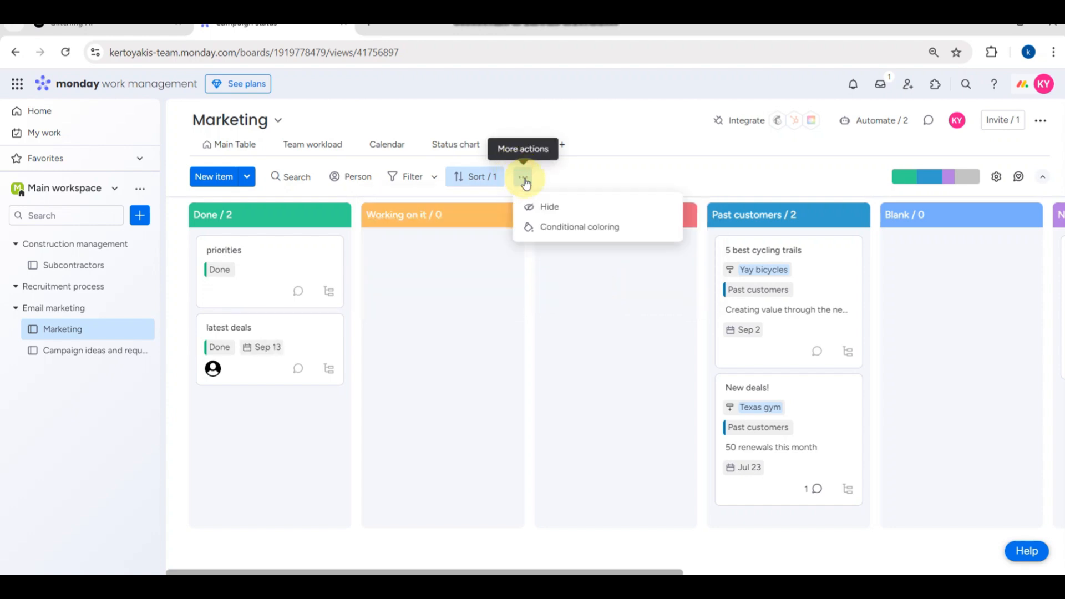
{"action": "left_click", "coordinate": [544, 207]}
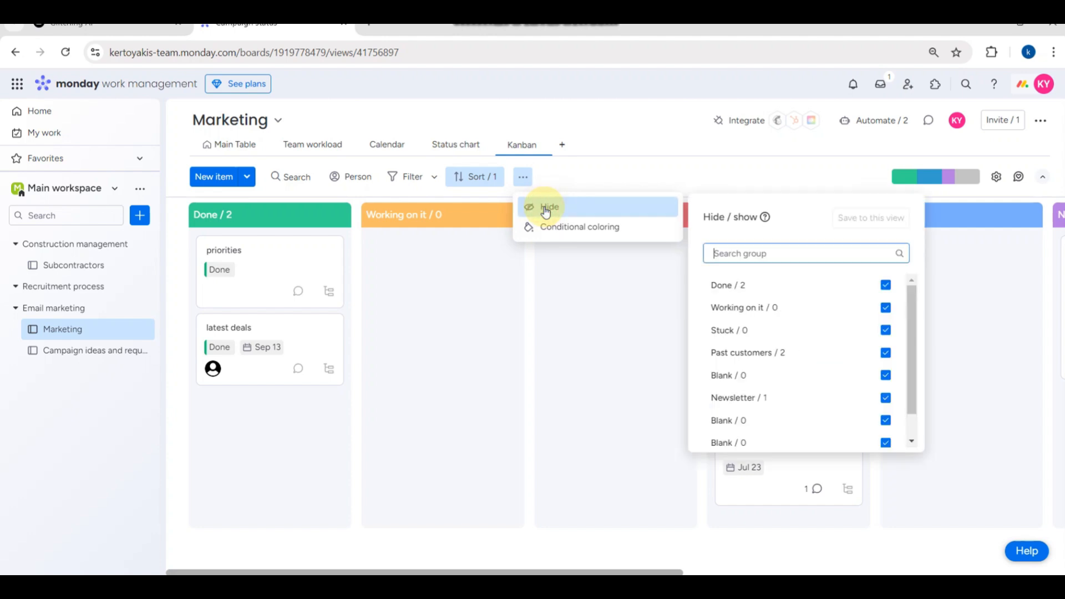
{"action": "left_click", "coordinate": [798, 308]}
{"action": "left_click", "coordinate": [785, 331]}
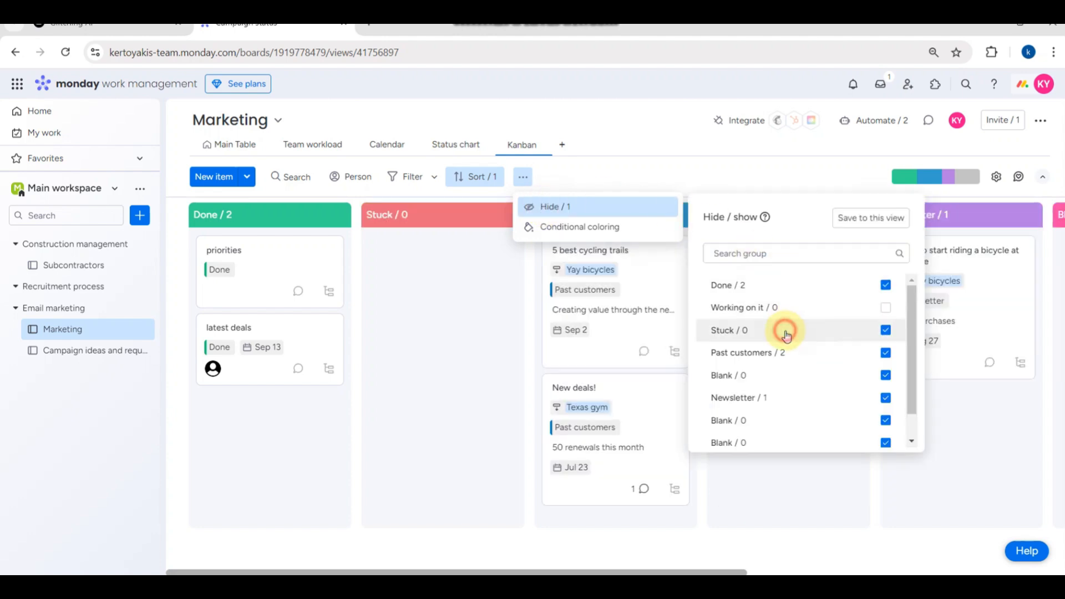
{"action": "left_click", "coordinate": [771, 375]}
{"action": "left_click", "coordinate": [751, 420]}
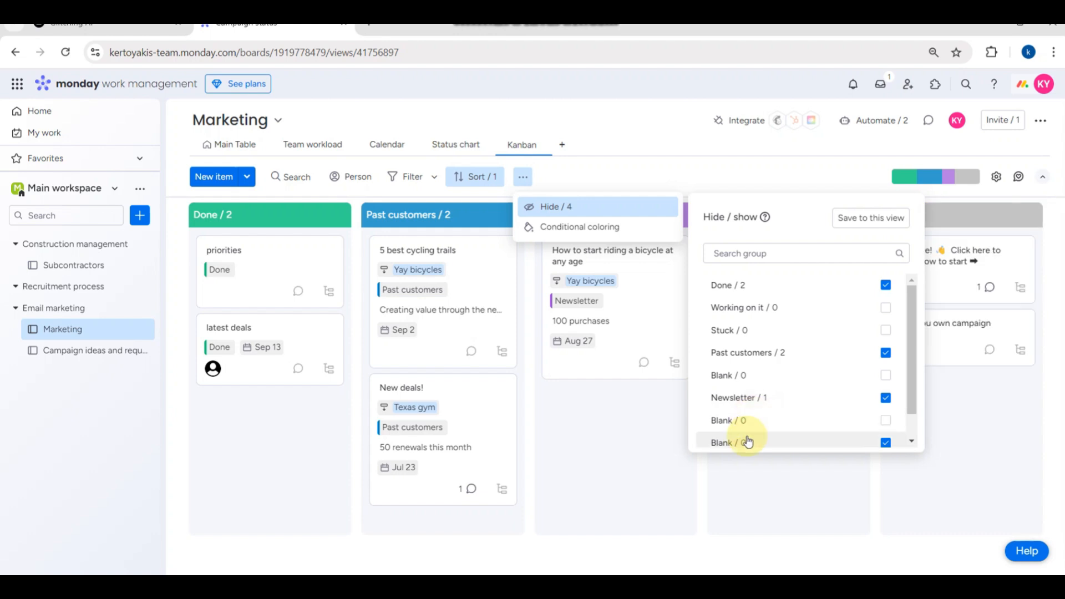
{"action": "left_click", "coordinate": [744, 442]}
{"action": "left_click", "coordinate": [631, 482]}
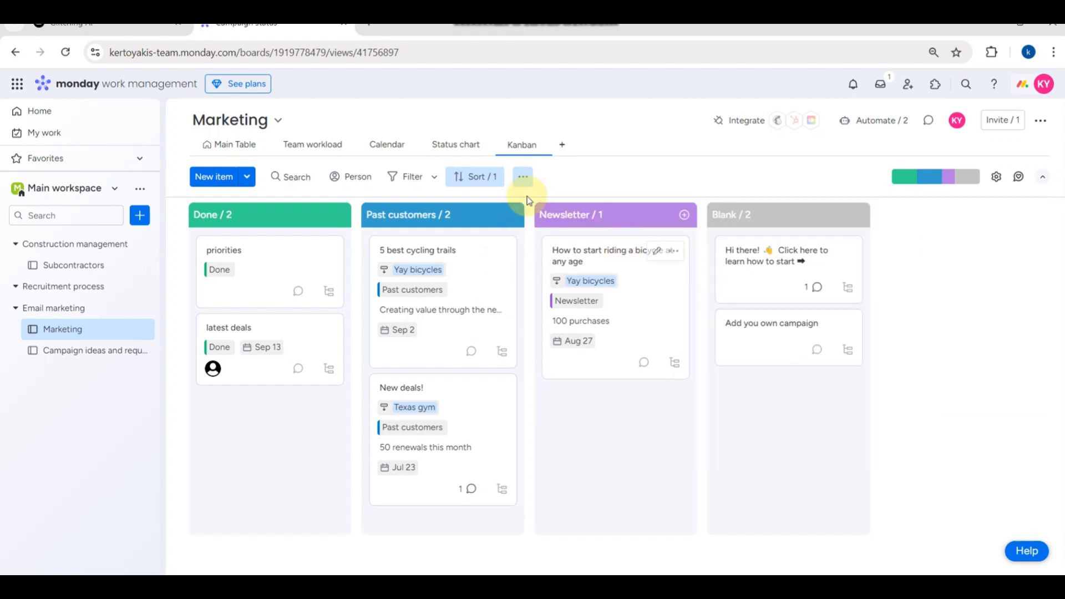
Step: Explore the Kanban view's conditional coloring options with Name as the rule's column, and leave the rule incomplete
{"action": "left_click", "coordinate": [525, 179]}
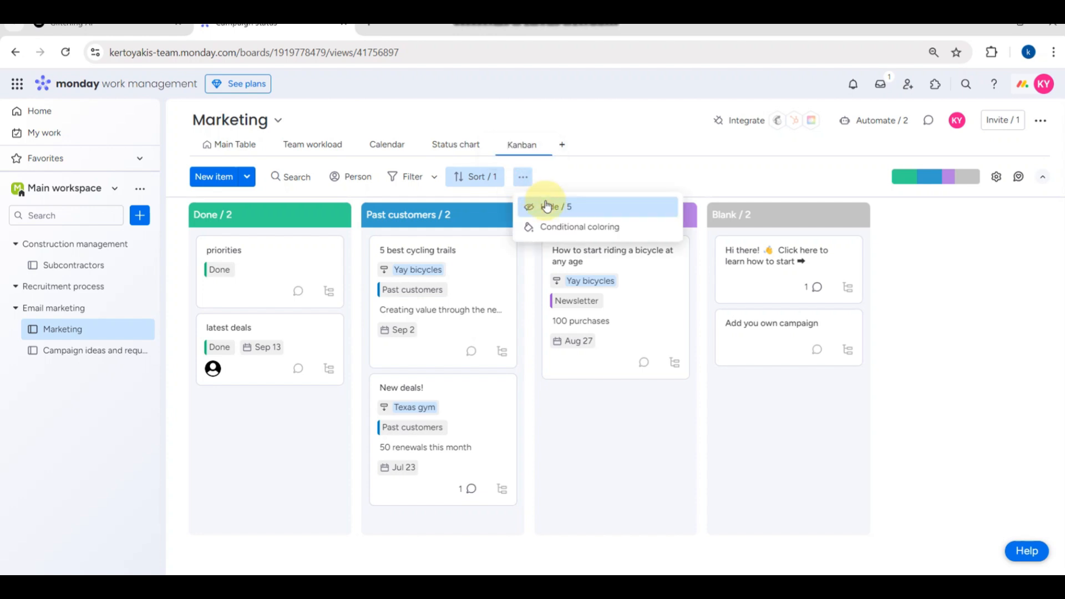
{"action": "left_click", "coordinate": [552, 224]}
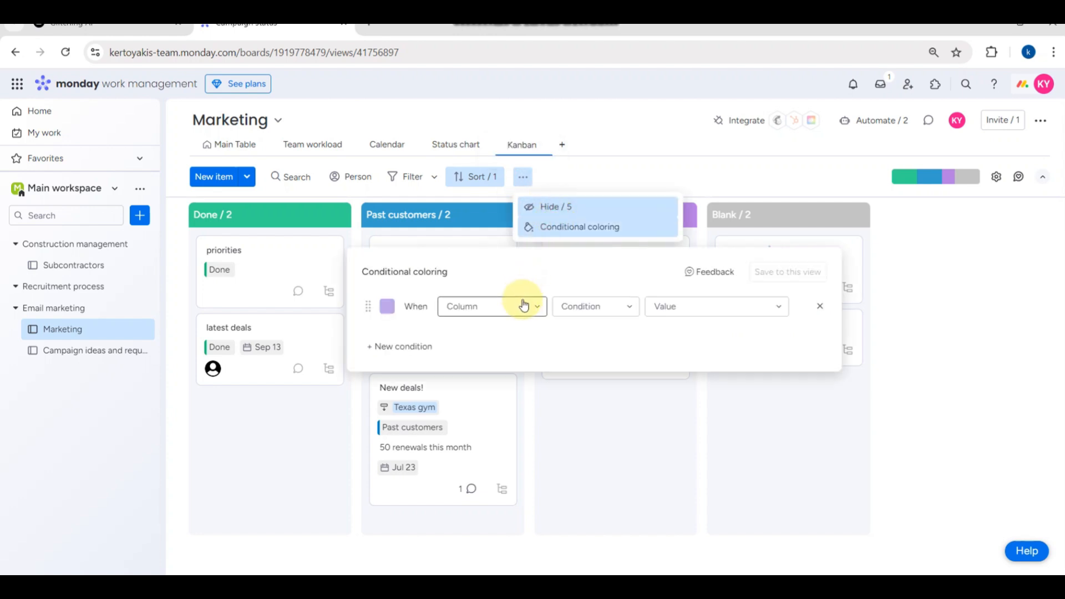
{"action": "left_click", "coordinate": [575, 306]}
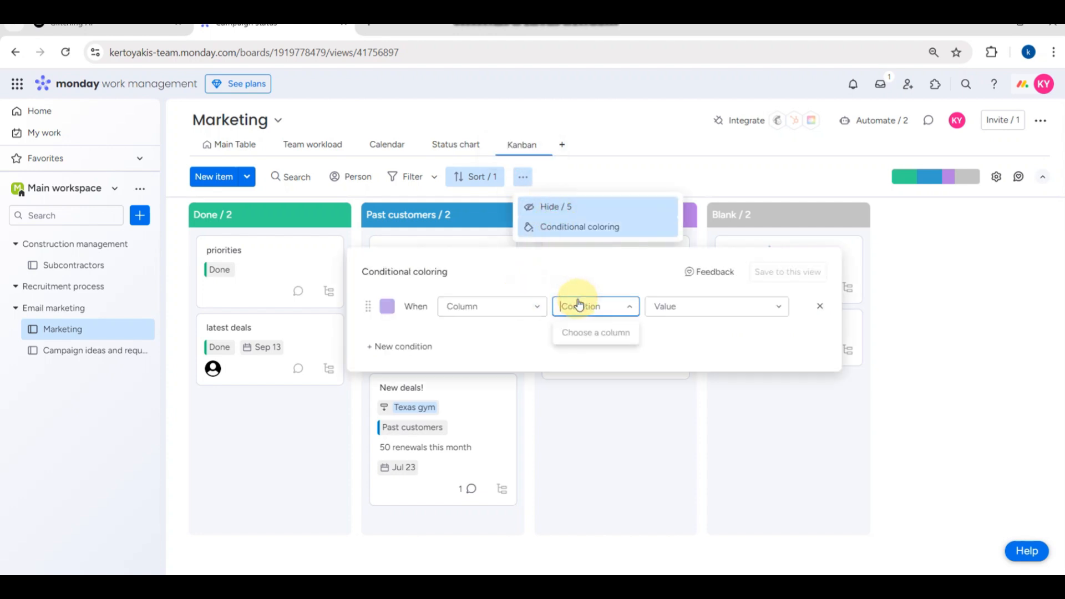
{"action": "left_click", "coordinate": [676, 323]}
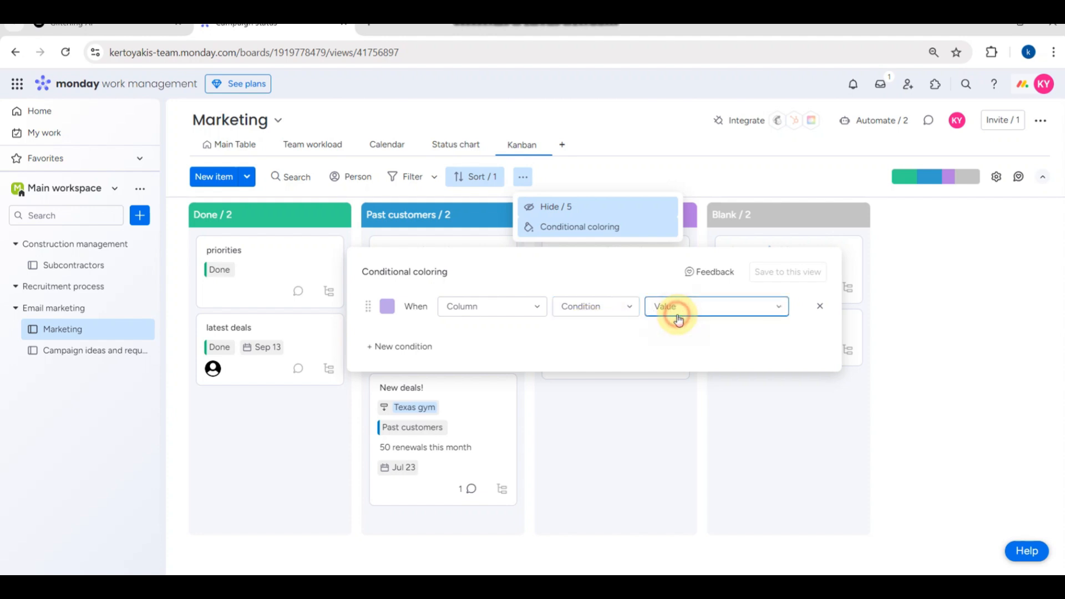
{"action": "left_click", "coordinate": [527, 306]}
{"action": "left_click", "coordinate": [490, 355]}
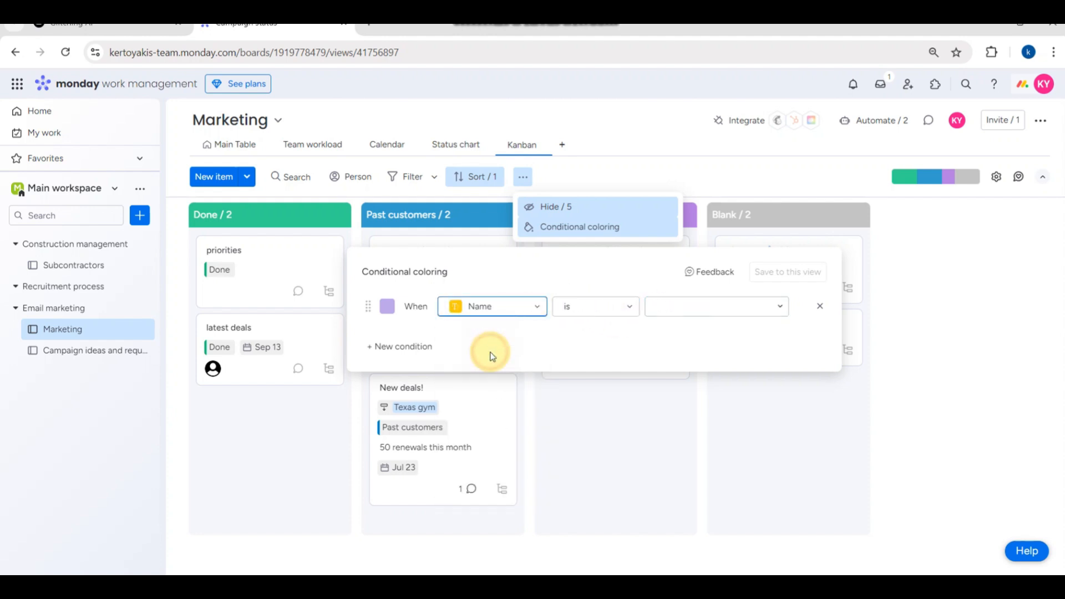
{"action": "left_click", "coordinate": [657, 205]}
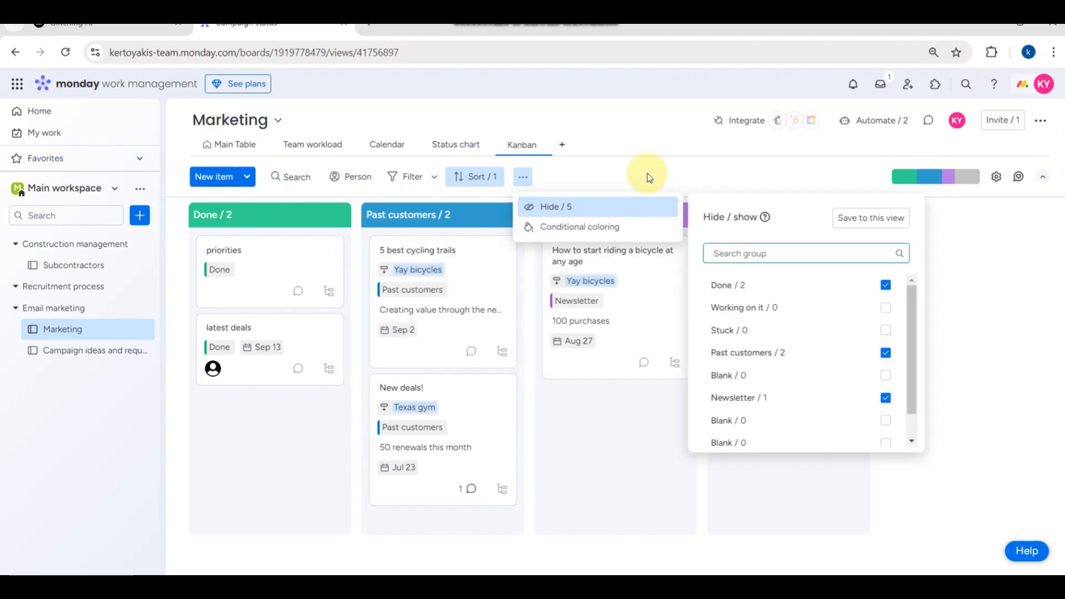
{"action": "left_click", "coordinate": [648, 178]}
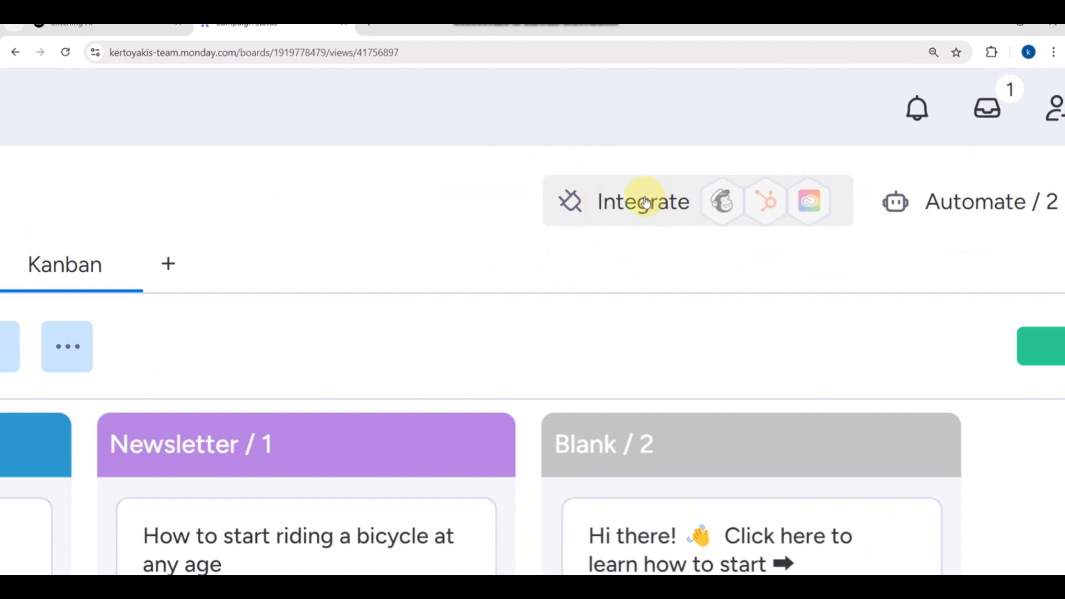
Step: Examine the Automation center's templates, board automations, connections and usage sections for the Marketing board
{"action": "left_click", "coordinate": [733, 207]}
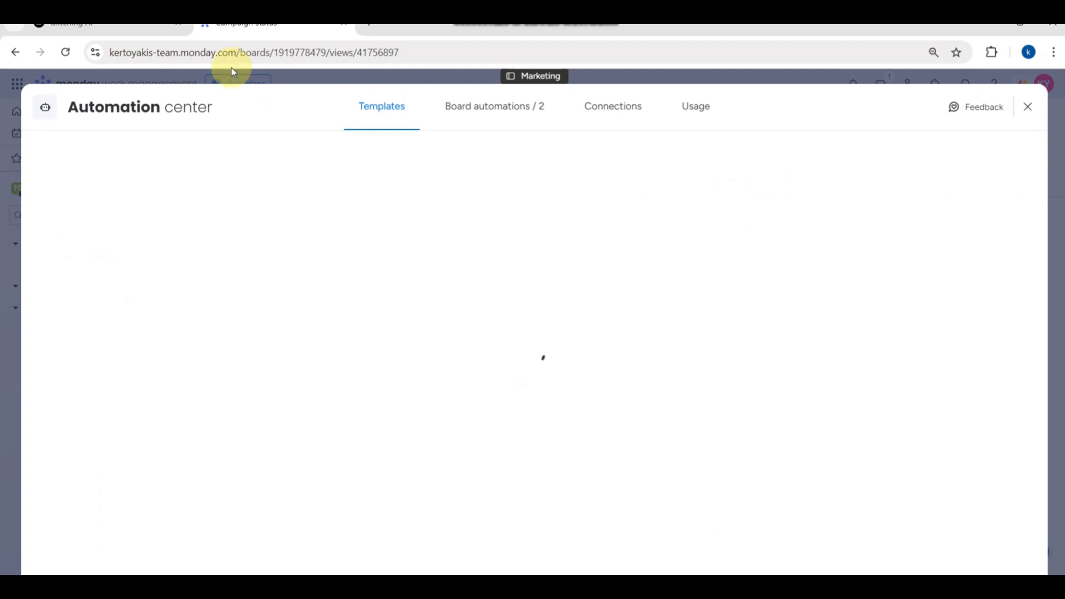
{"action": "left_click", "coordinate": [480, 113]}
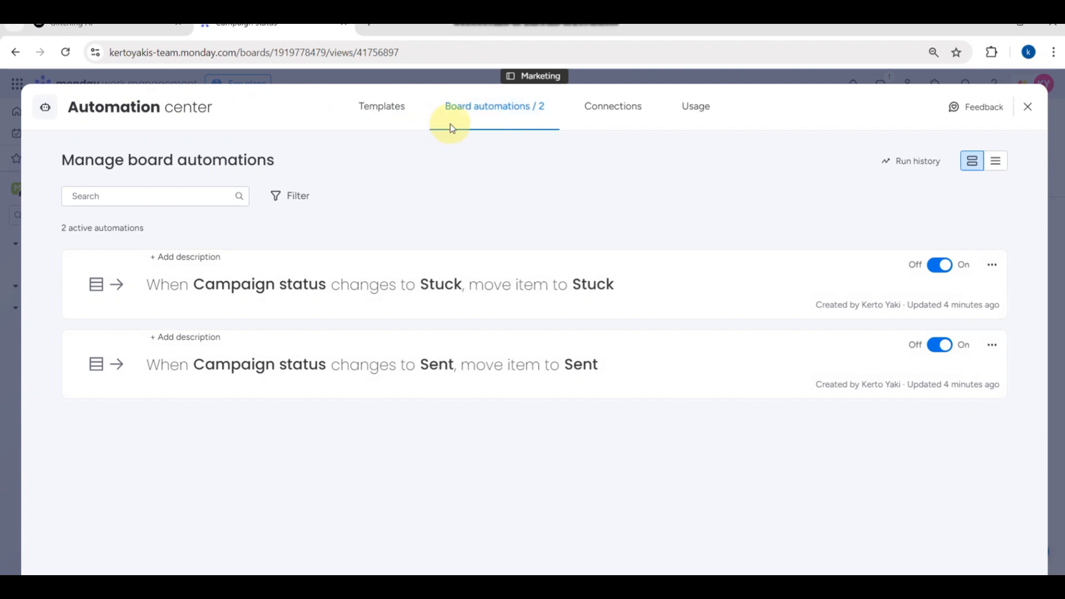
{"action": "left_click", "coordinate": [405, 107]}
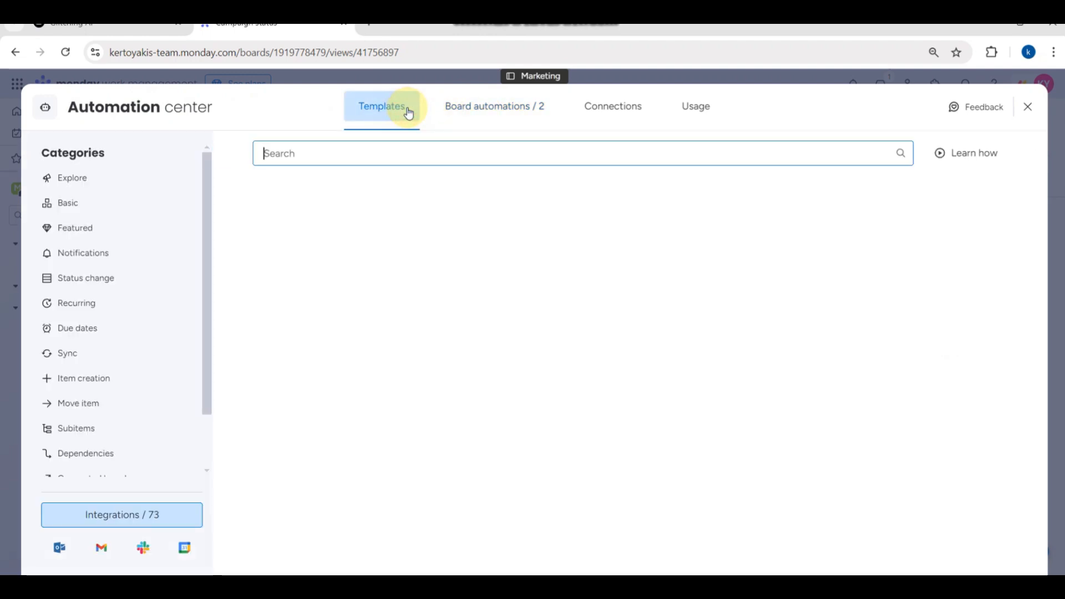
{"action": "left_click", "coordinate": [593, 116]}
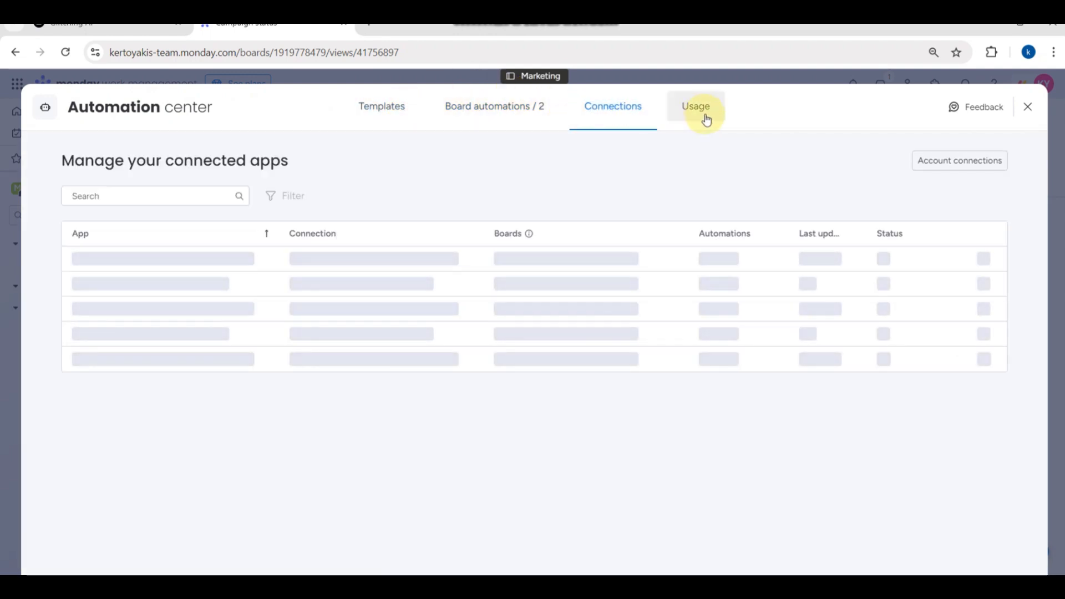
{"action": "left_click", "coordinate": [704, 117]}
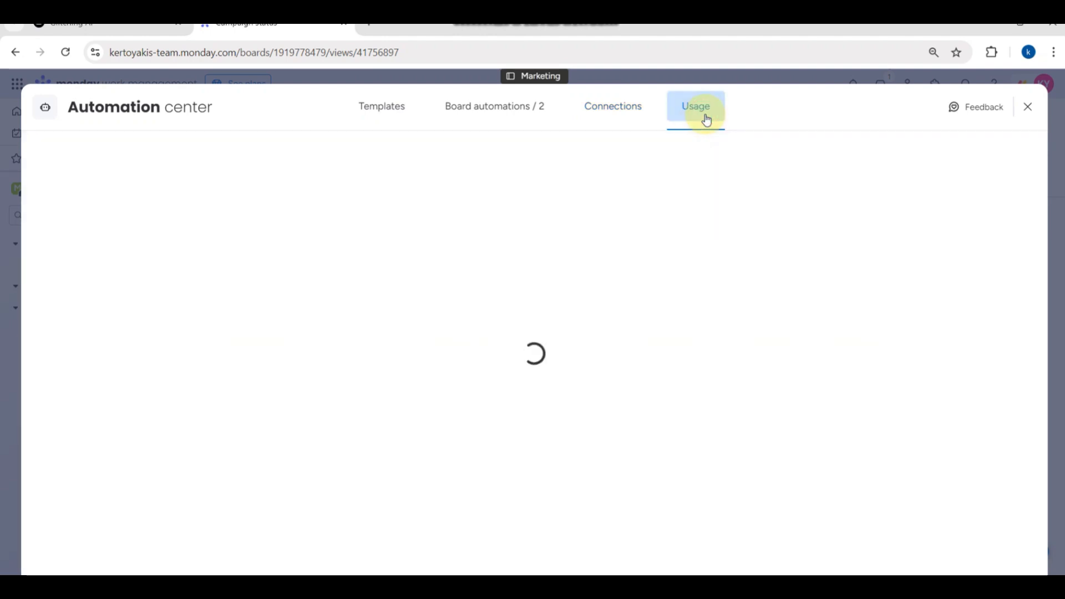
{"action": "left_click", "coordinate": [1030, 108]}
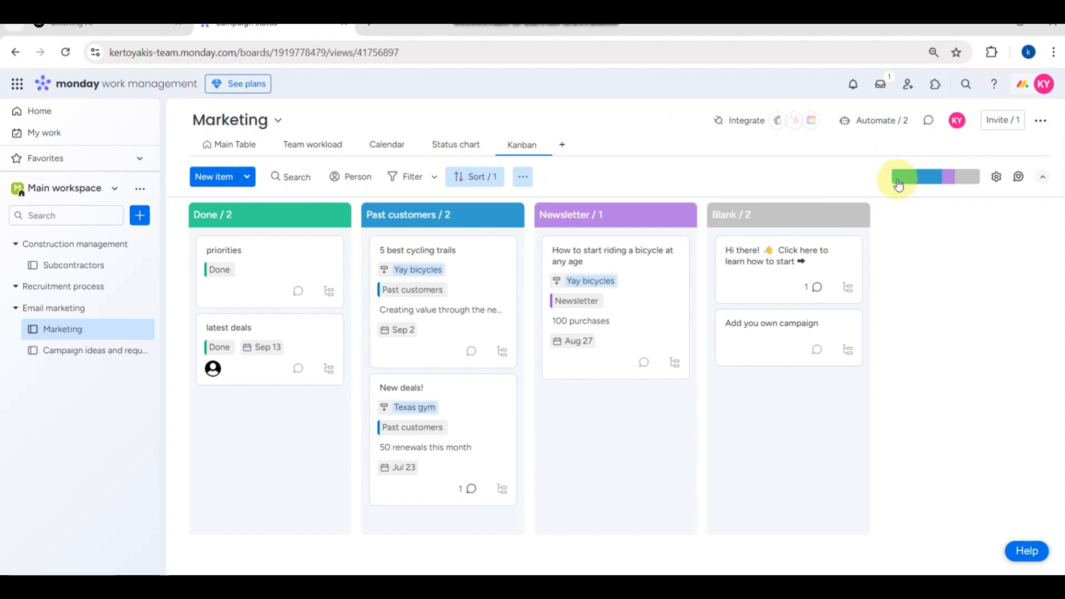
Step: Inspect the Kanban column distribution bar and view the updates in the account's update feed
{"action": "mouse_move", "coordinate": [930, 183]}
{"action": "scroll", "coordinate": [930, 184], "scroll_direction": "up", "scroll_amount": 5}
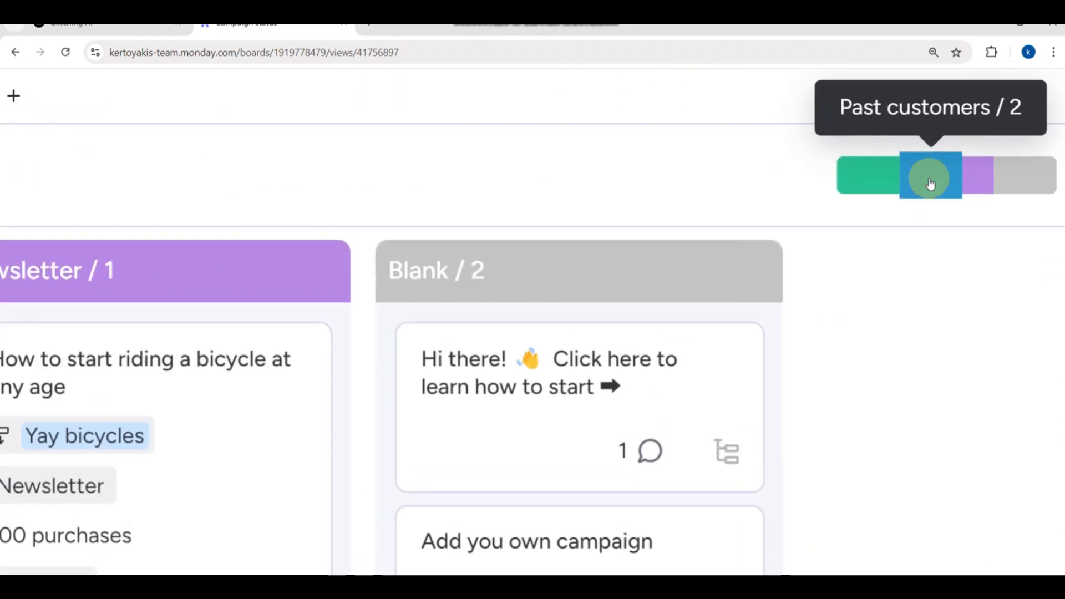
{"action": "scroll", "coordinate": [930, 184], "scroll_direction": "down", "scroll_amount": 5}
{"action": "mouse_move", "coordinate": [964, 179]}
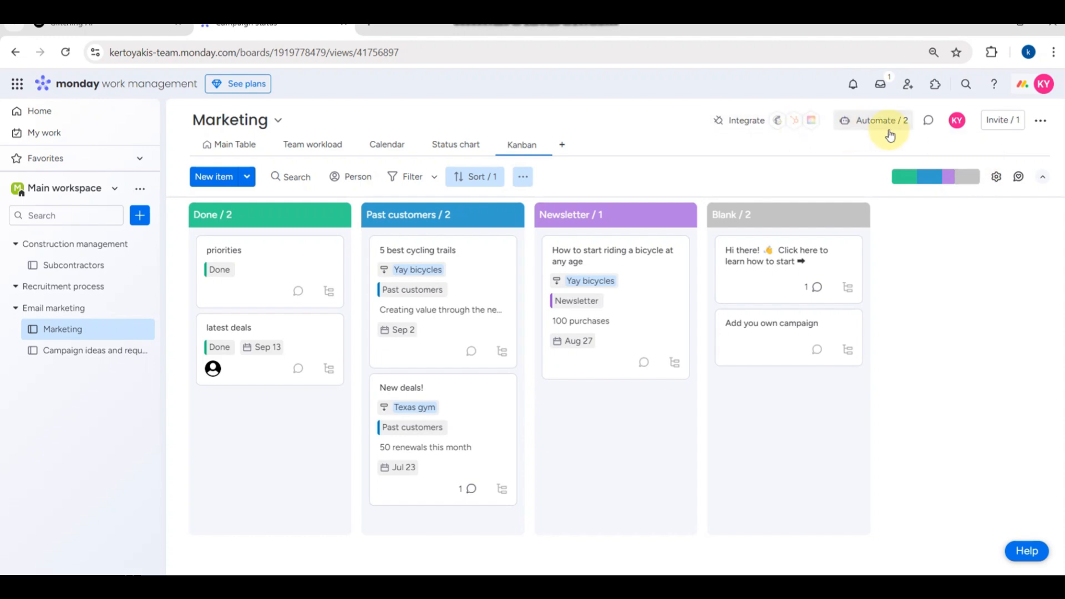
{"action": "scroll", "coordinate": [890, 135], "scroll_direction": "up", "scroll_amount": 5}
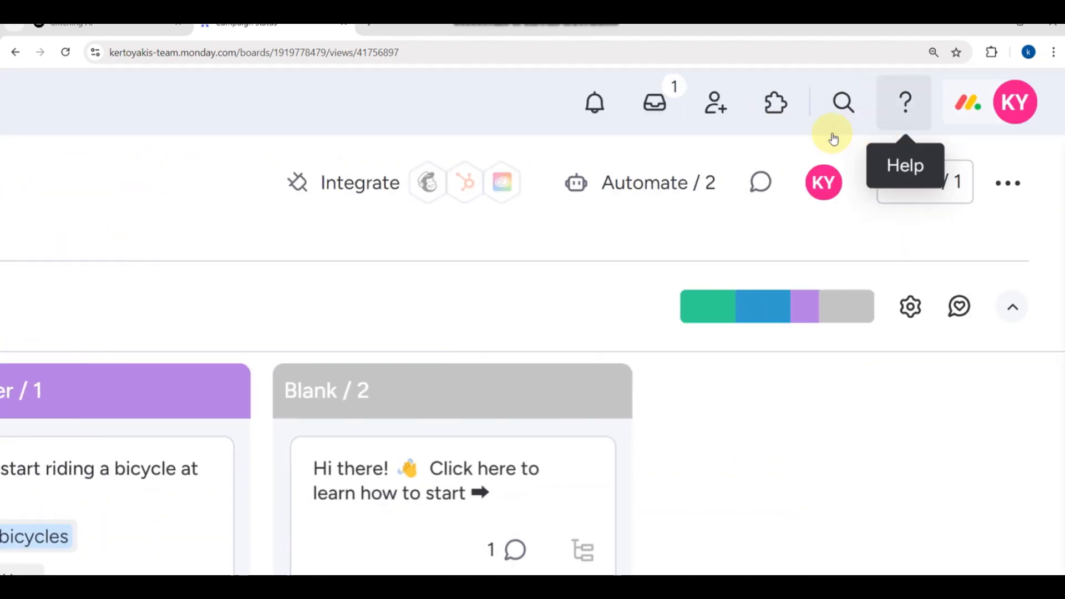
{"action": "left_click", "coordinate": [650, 98]}
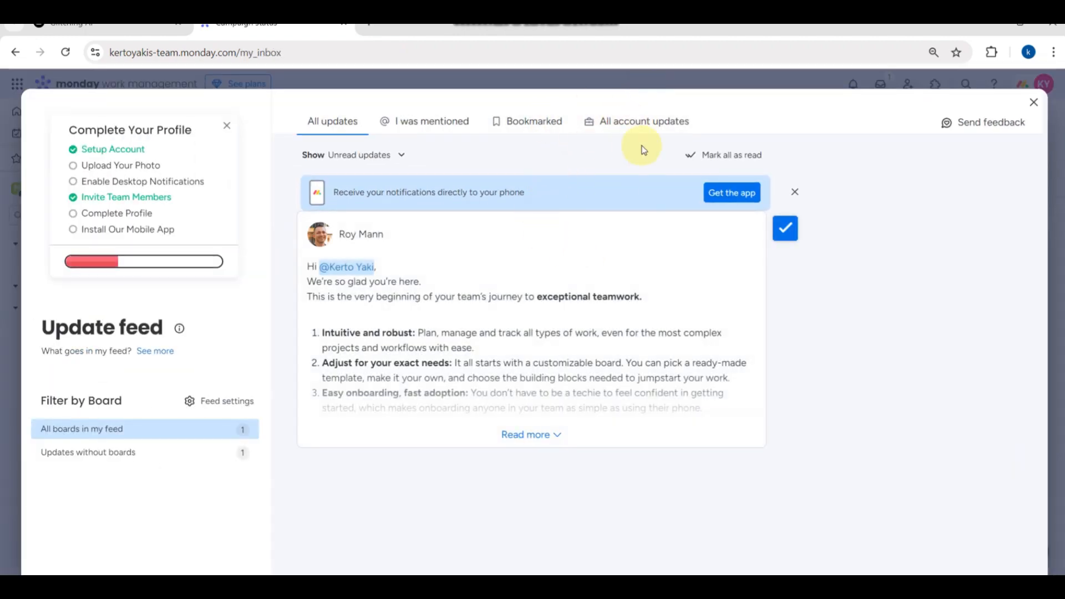
{"action": "left_click", "coordinate": [1040, 99]}
Step: Try out the email invitation form with the Viewer (Read-only) role, and close it without sending an invitation
{"action": "left_click", "coordinate": [906, 85]}
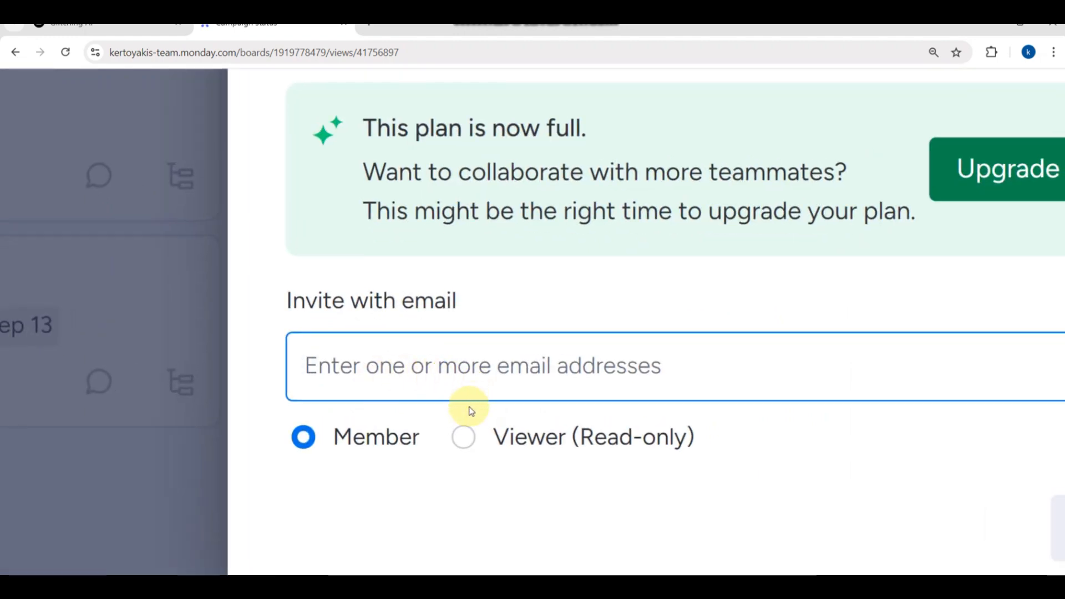
{"action": "left_click", "coordinate": [463, 437]}
{"action": "left_click", "coordinate": [409, 378]}
{"action": "type", "text": "S"}
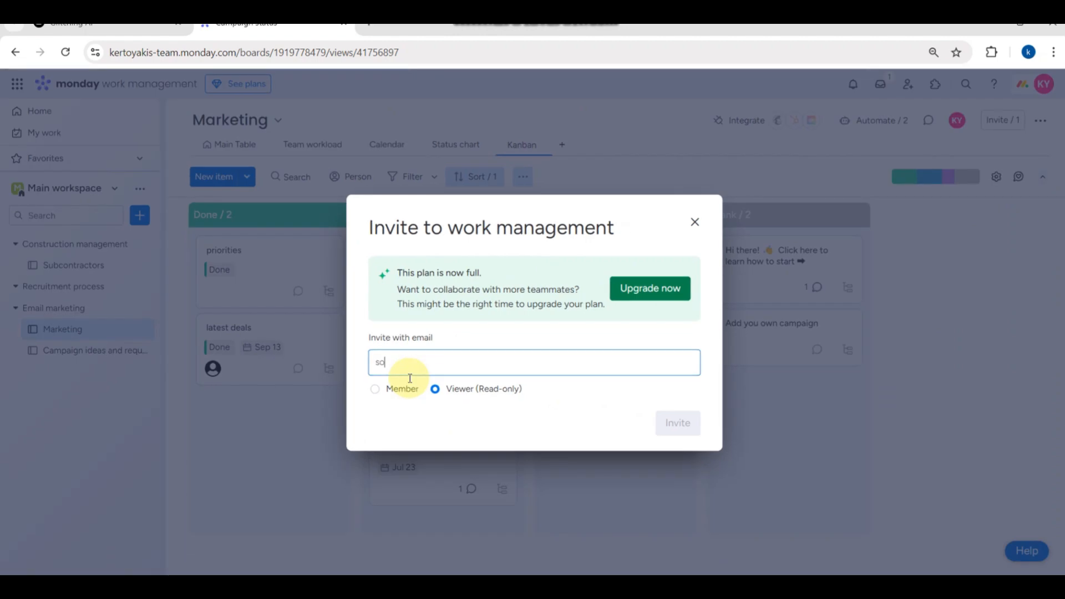
{"action": "type", "text": "op"}
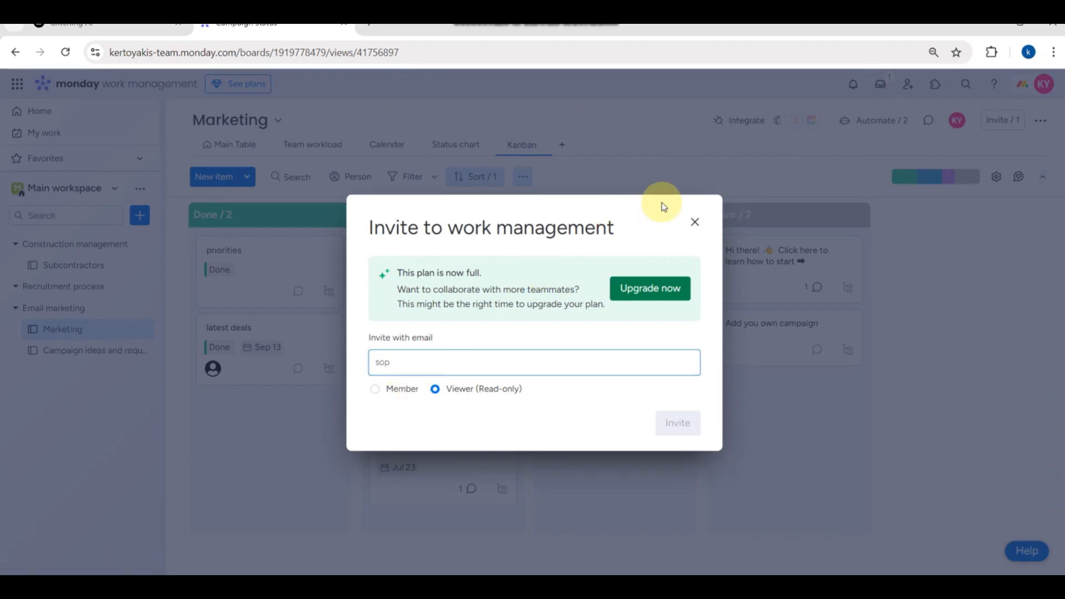
{"action": "left_click", "coordinate": [694, 222]}
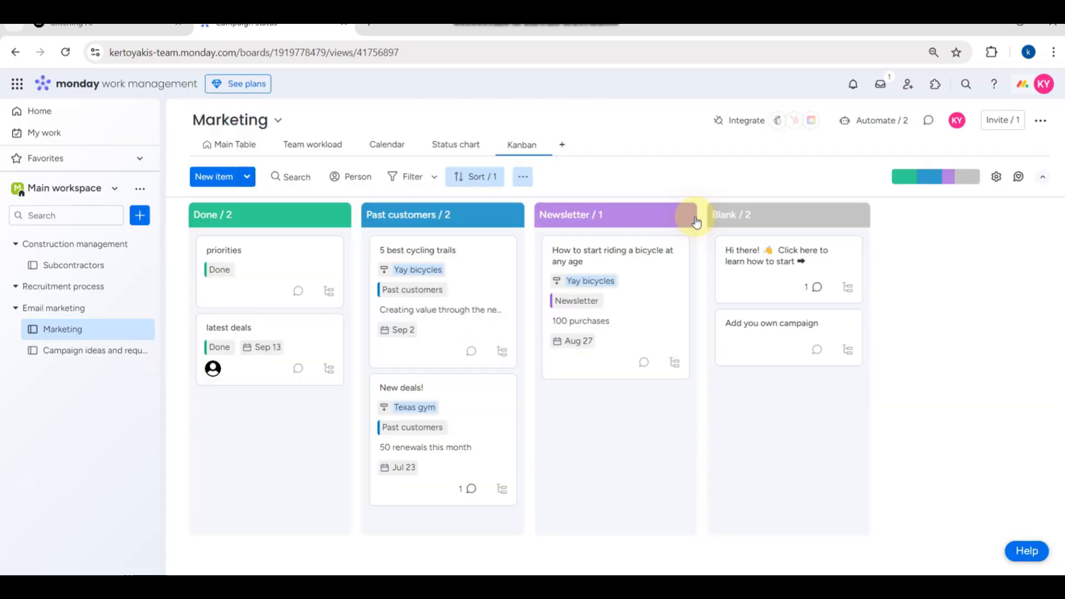
Step: Browse the featured and recommended apps in the monday marketplace and return to the Marketing board
{"action": "left_click", "coordinate": [936, 89]}
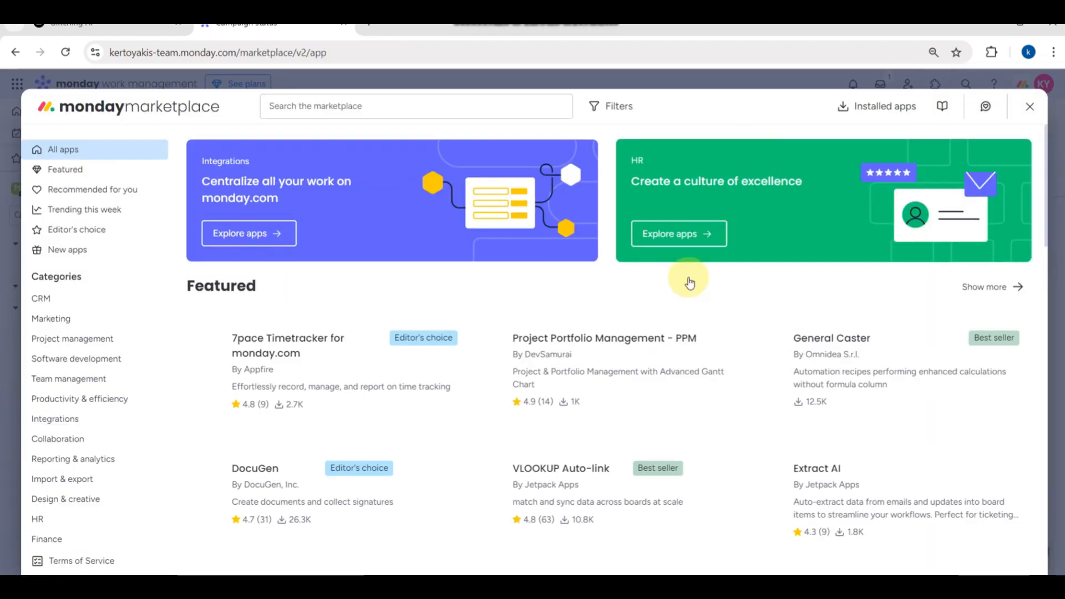
{"action": "scroll", "coordinate": [551, 415], "scroll_direction": "down", "scroll_amount": 8}
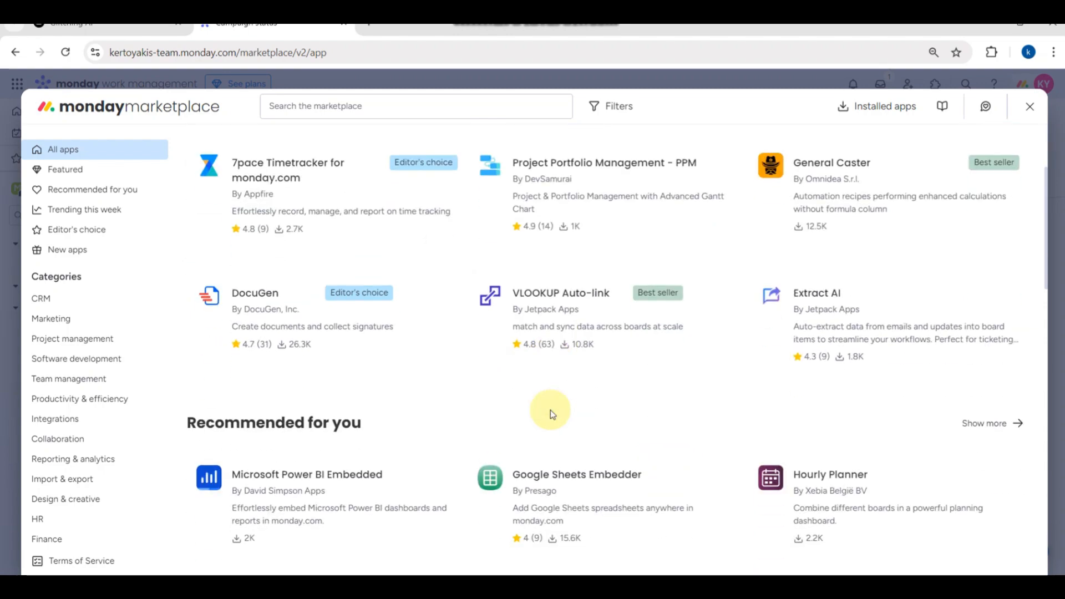
{"action": "scroll", "coordinate": [550, 415], "scroll_direction": "up", "scroll_amount": 8}
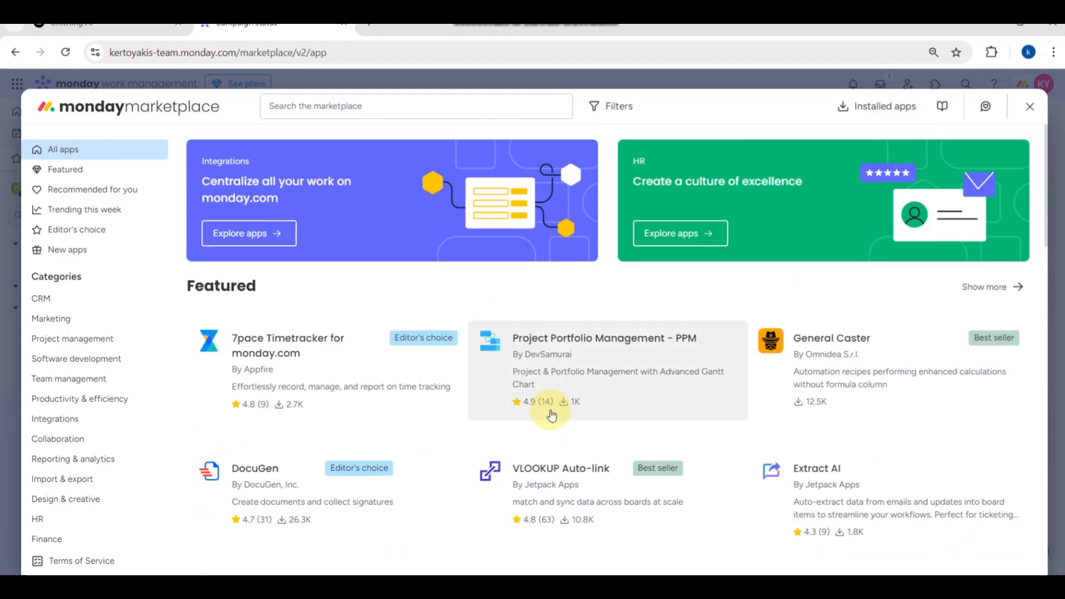
{"action": "left_click", "coordinate": [1026, 108]}
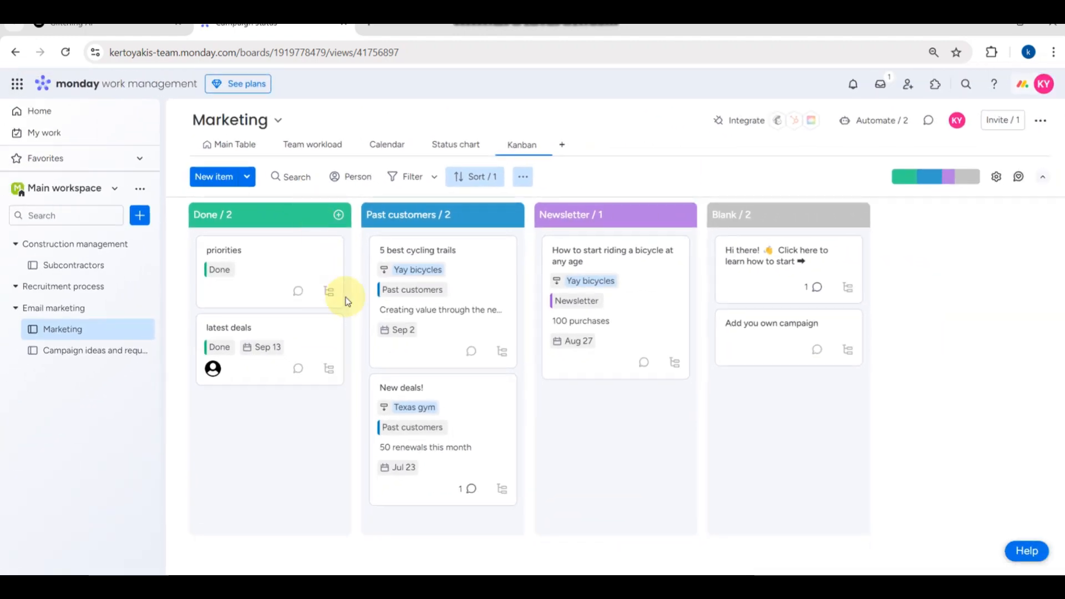
Step: Switch the Marketing board to the Main Table view and open the Account column's title for editing
{"action": "left_click", "coordinate": [213, 144]}
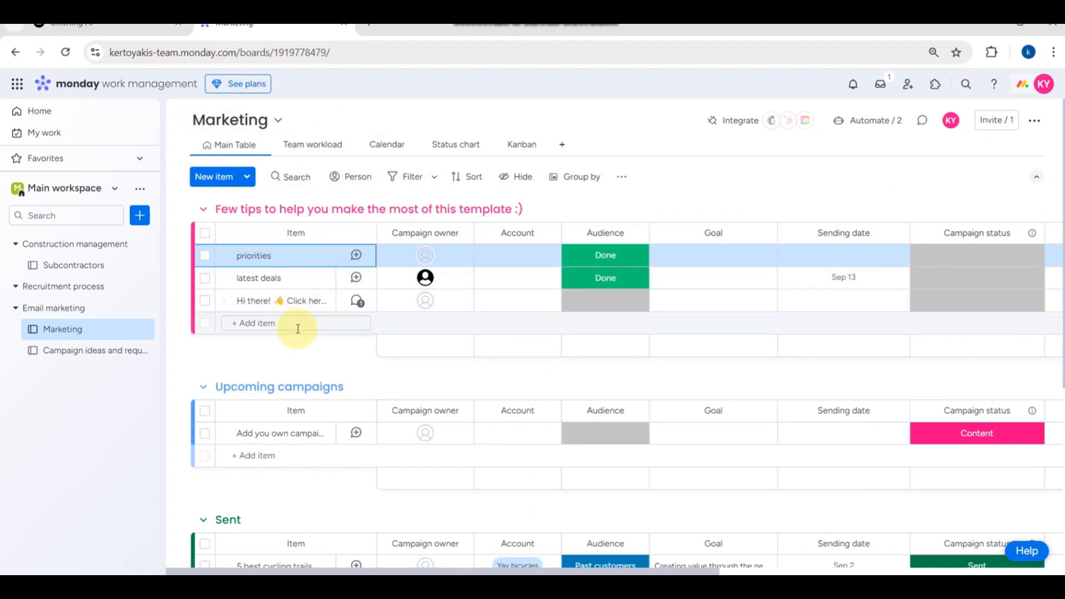
{"action": "left_click", "coordinate": [519, 236]}
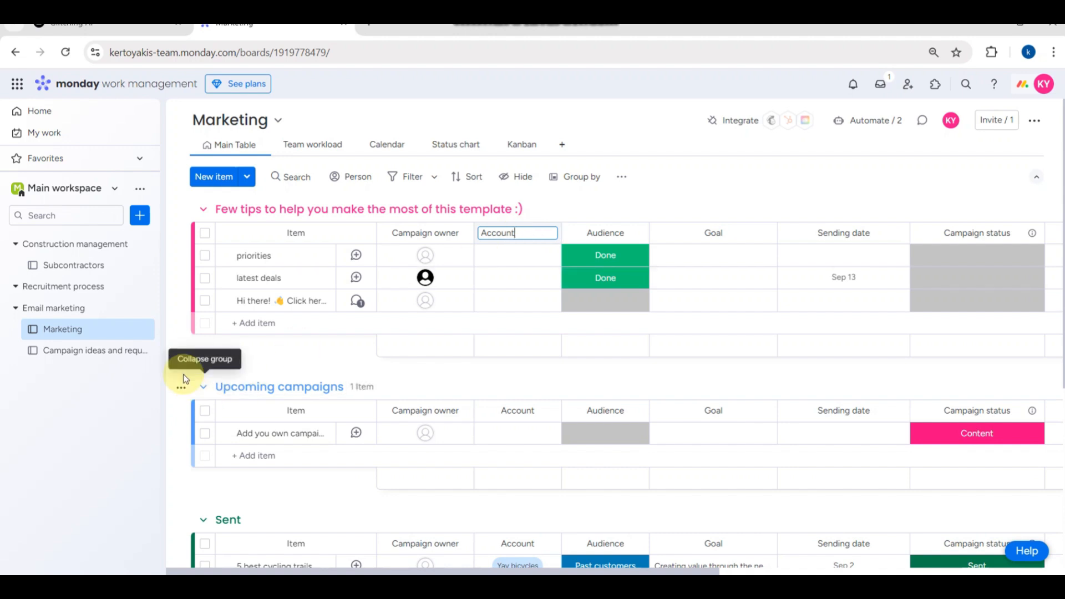
Step: Leave the Account title unchanged and view the column types that can be added to the Marketing board, without adding one
{"action": "left_click", "coordinate": [178, 362]}
{"action": "scroll", "coordinate": [463, 341], "scroll_direction": "right", "scroll_amount": 10}
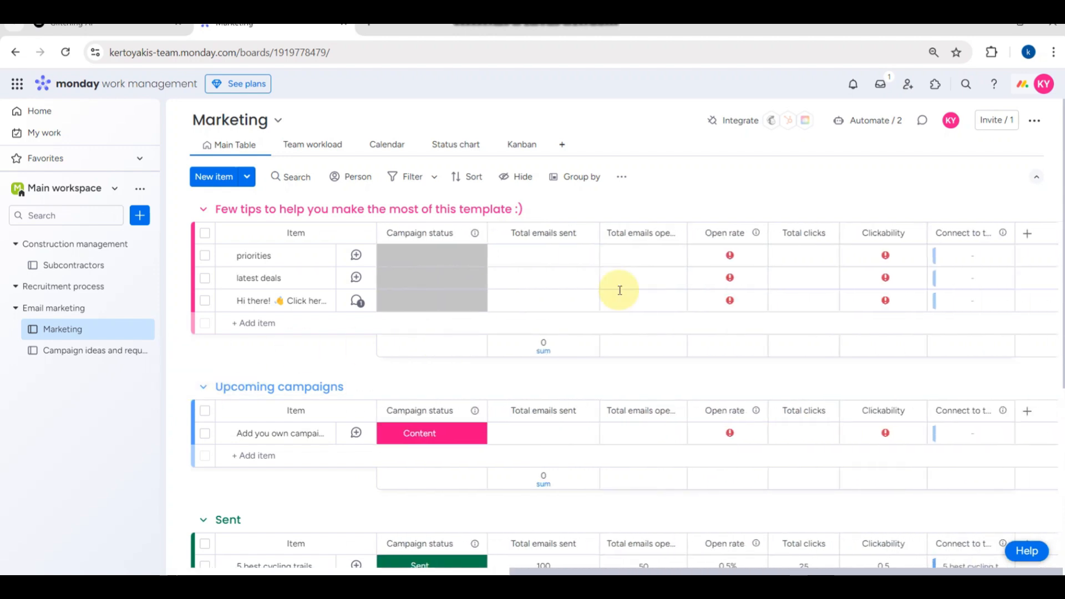
{"action": "left_click", "coordinate": [1027, 232]}
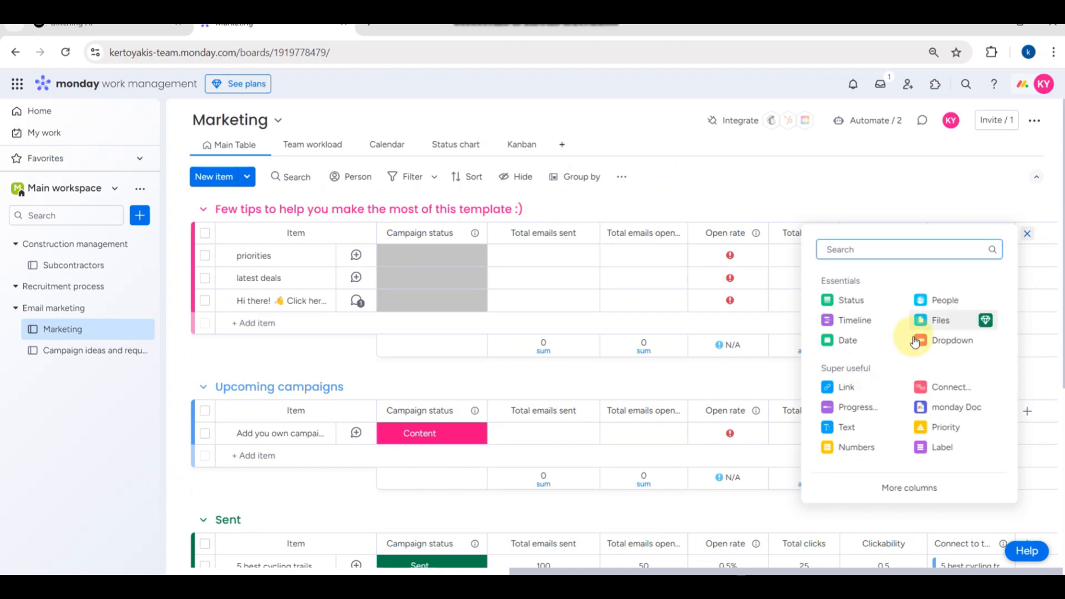
{"action": "left_click", "coordinate": [697, 190]}
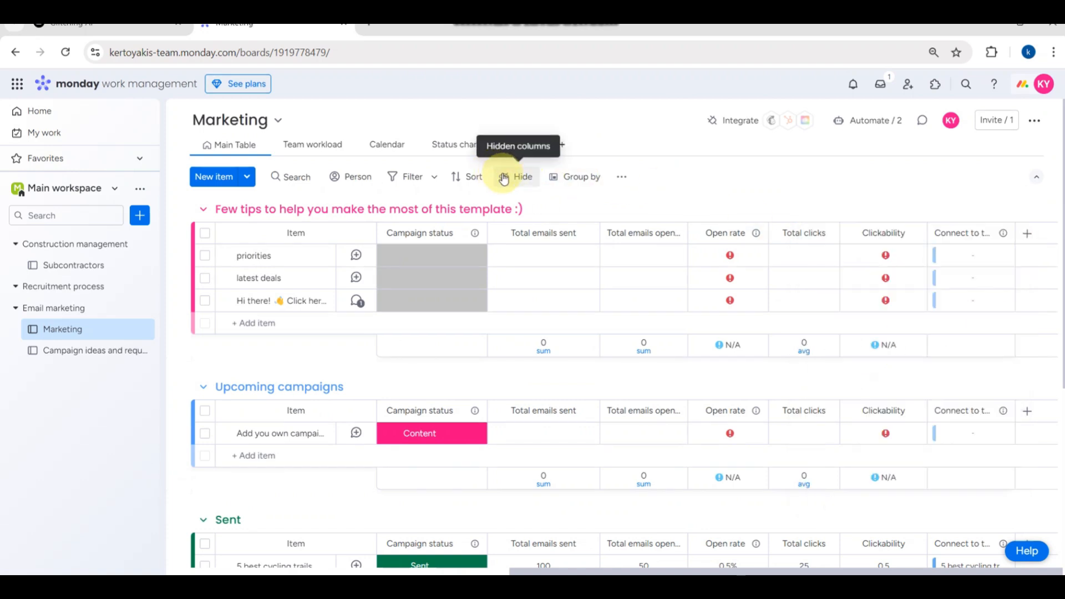
Step: Hide the Open rate, Total clicks, Clickability and request-board connection columns from the Marketing board's main table
{"action": "left_click", "coordinate": [503, 178]}
{"action": "scroll", "coordinate": [542, 372], "scroll_direction": "down", "scroll_amount": 3}
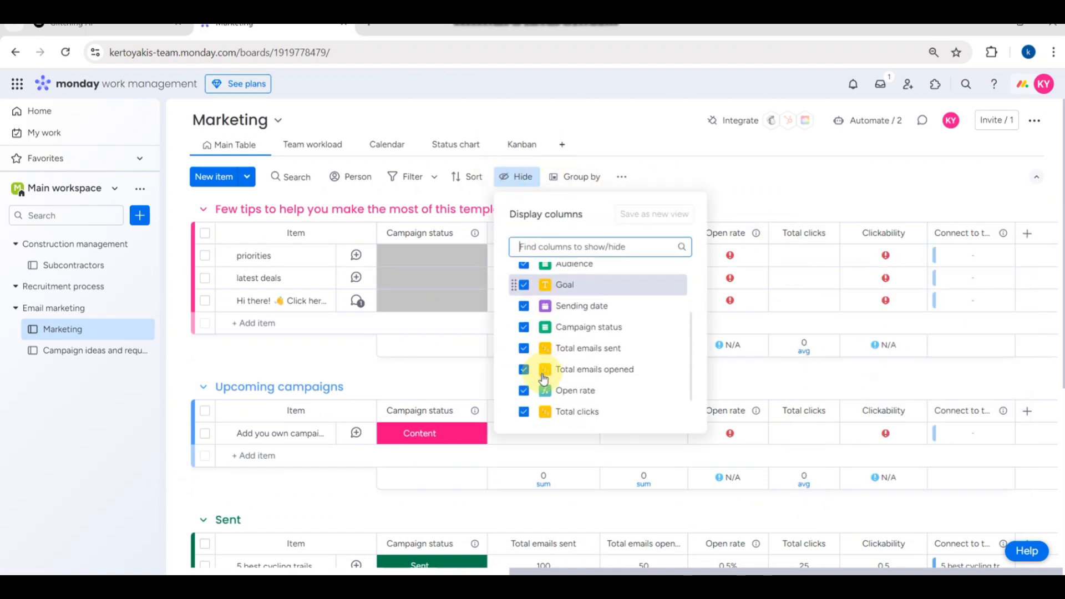
{"action": "scroll", "coordinate": [545, 367], "scroll_direction": "down", "scroll_amount": 1}
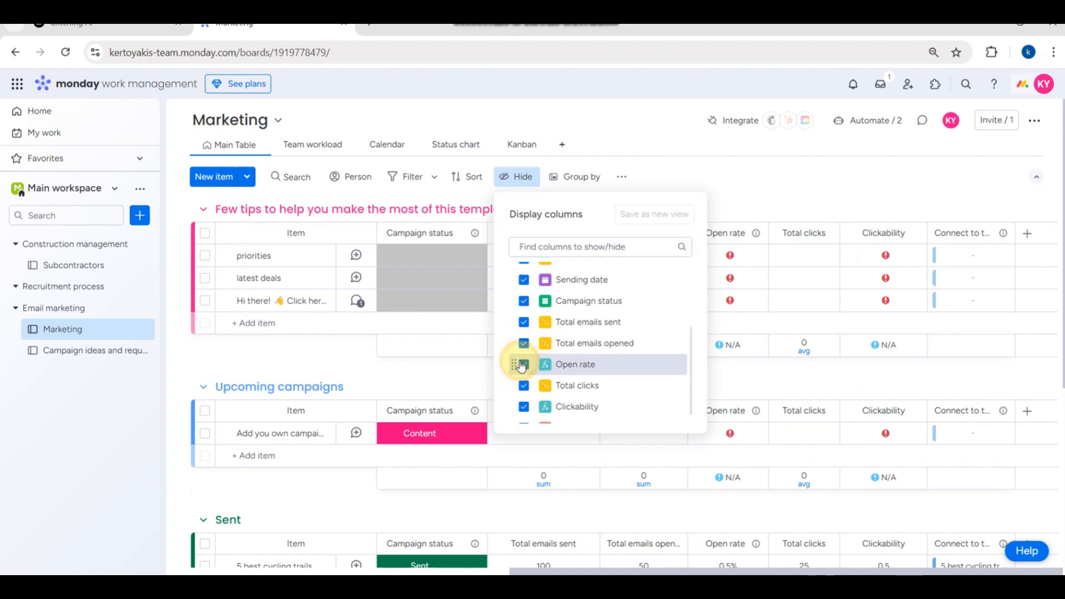
{"action": "left_click", "coordinate": [522, 365]}
{"action": "left_click", "coordinate": [524, 386]}
{"action": "left_click", "coordinate": [525, 407]}
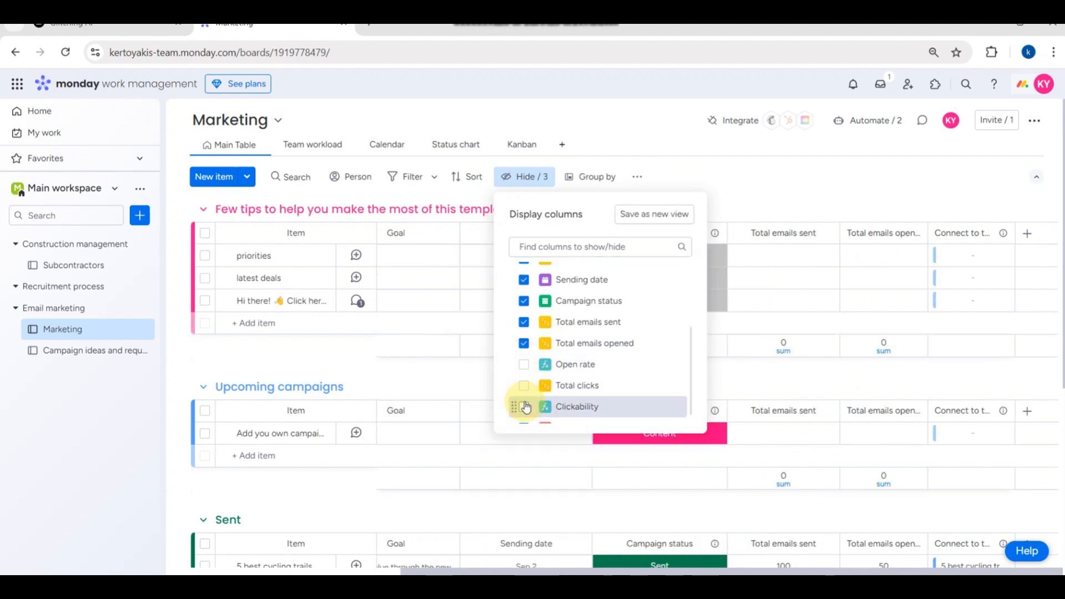
{"action": "scroll", "coordinate": [526, 408], "scroll_direction": "down", "scroll_amount": 1}
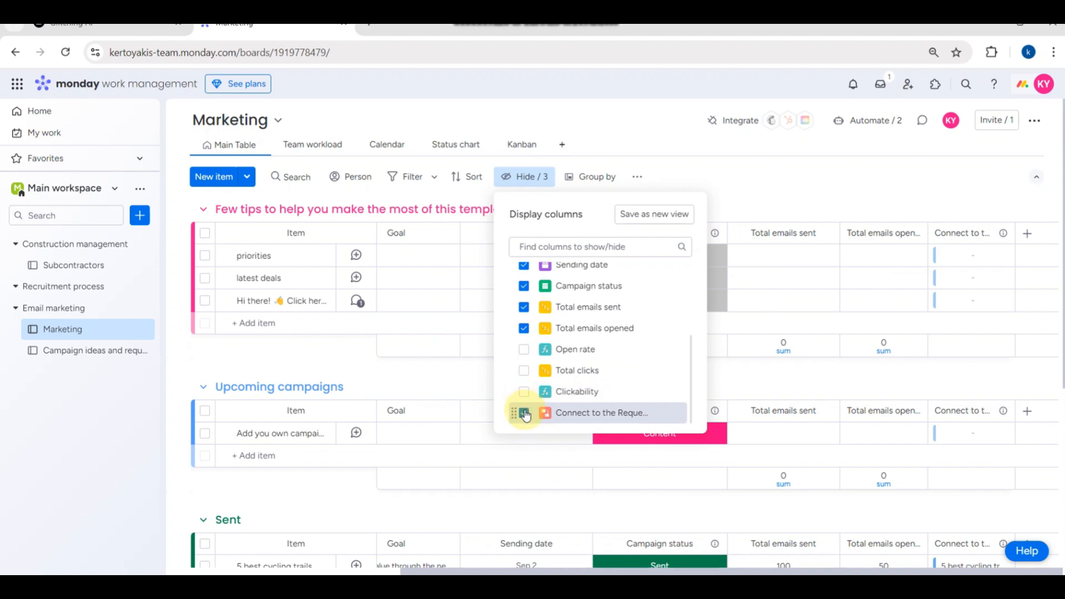
{"action": "left_click", "coordinate": [524, 410]}
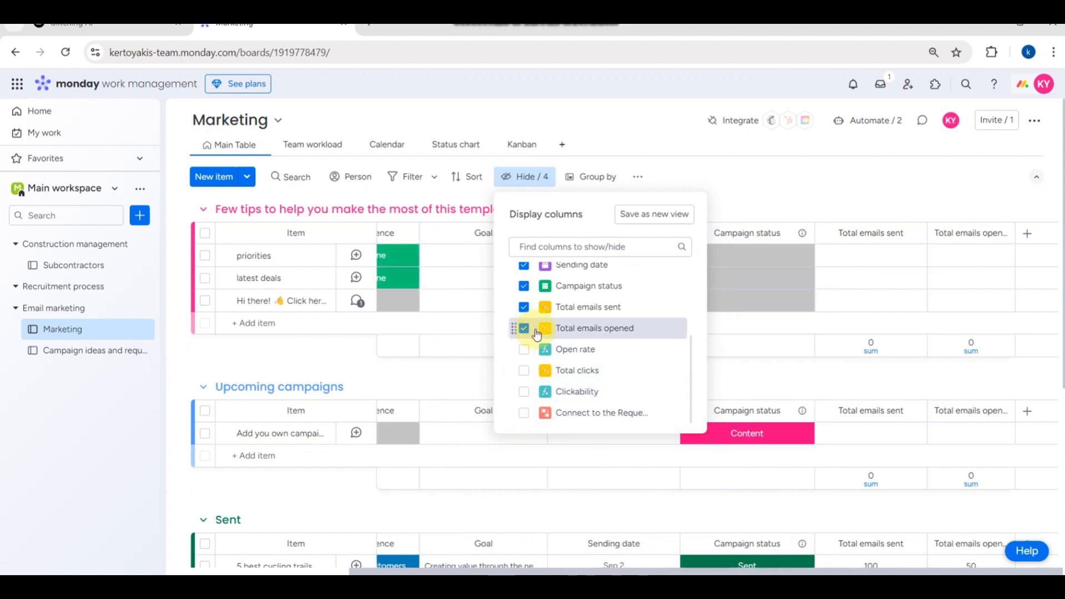
{"action": "scroll", "coordinate": [525, 287], "scroll_direction": "up", "scroll_amount": 3}
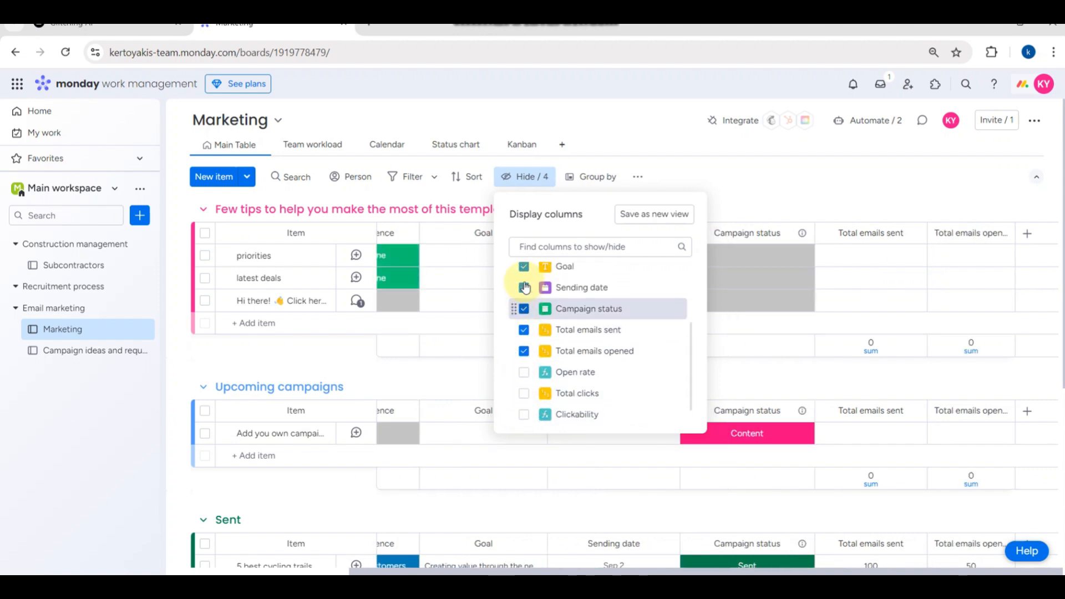
{"action": "left_click", "coordinate": [311, 367]}
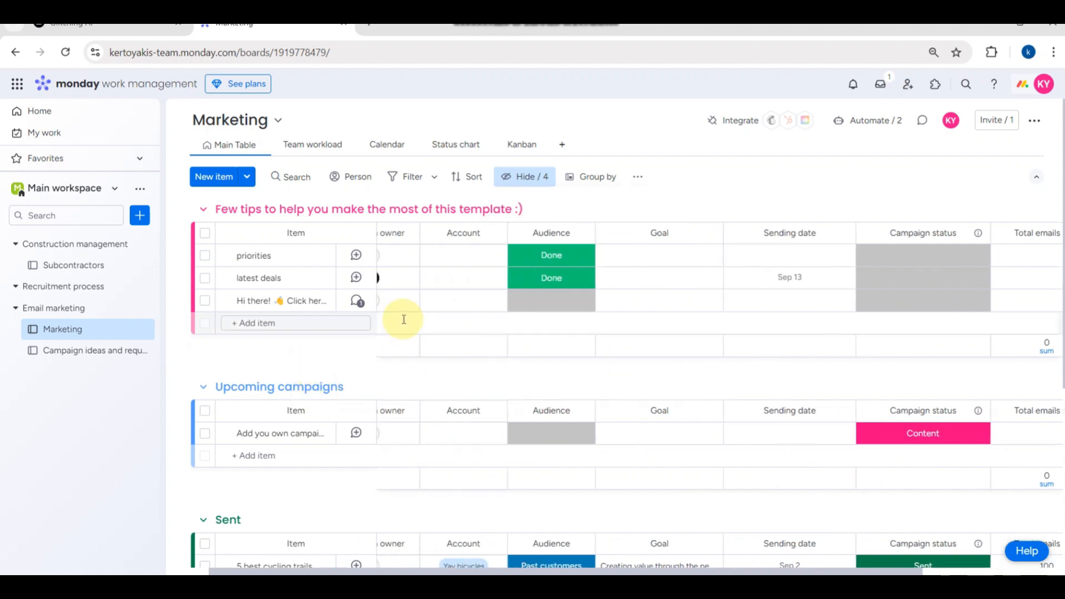
Step: Add a new group below the Stuck group and name it "On gioing"
{"action": "scroll", "coordinate": [397, 409], "scroll_direction": "down", "scroll_amount": 5}
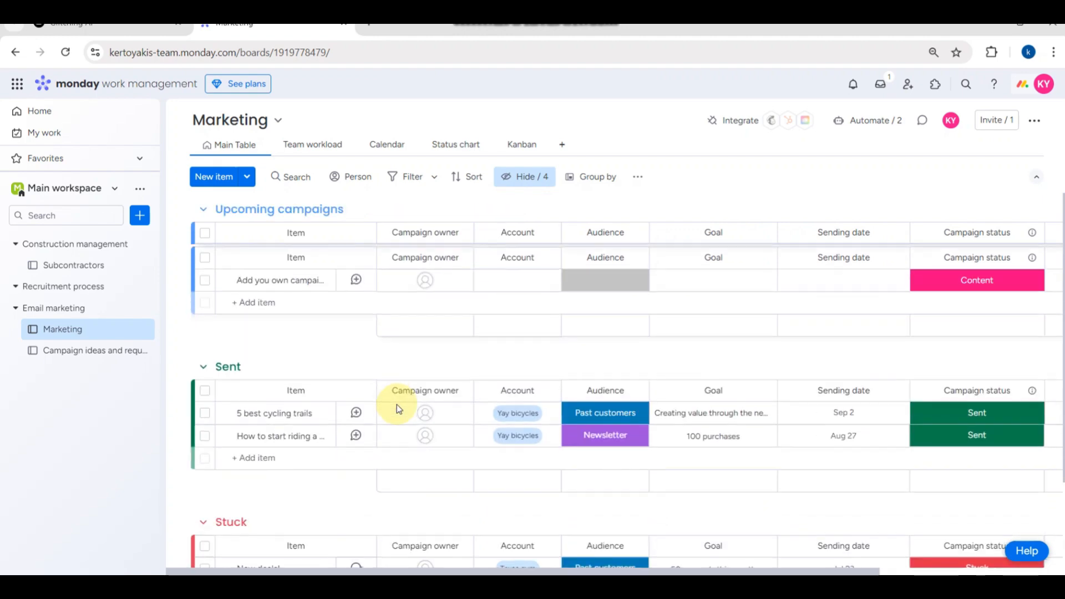
{"action": "scroll", "coordinate": [397, 409], "scroll_direction": "up", "scroll_amount": 2}
{"action": "scroll", "coordinate": [397, 409], "scroll_direction": "down", "scroll_amount": 3}
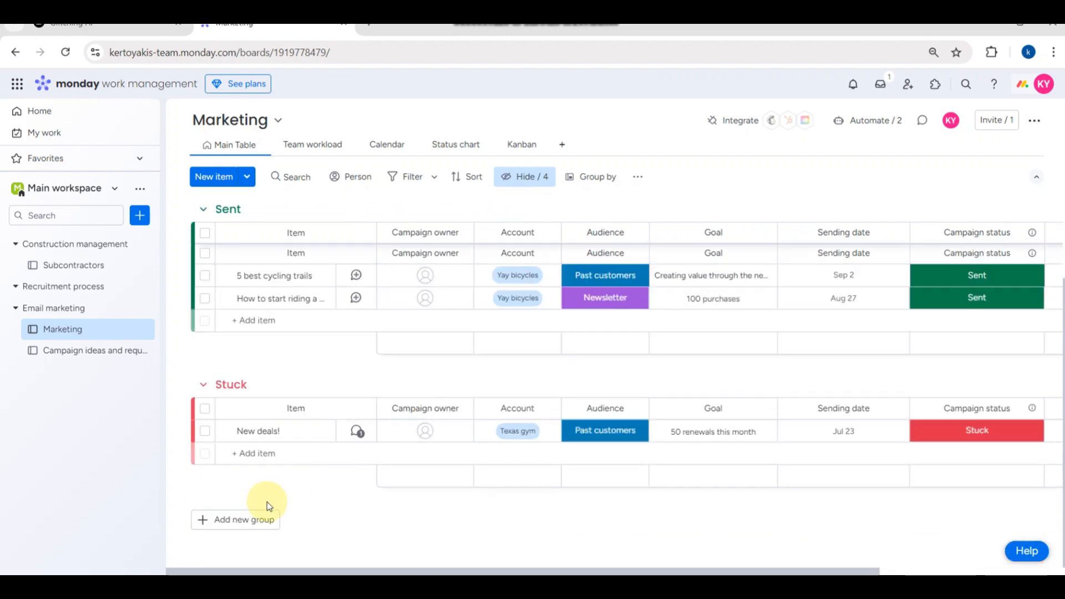
{"action": "left_click", "coordinate": [255, 519]}
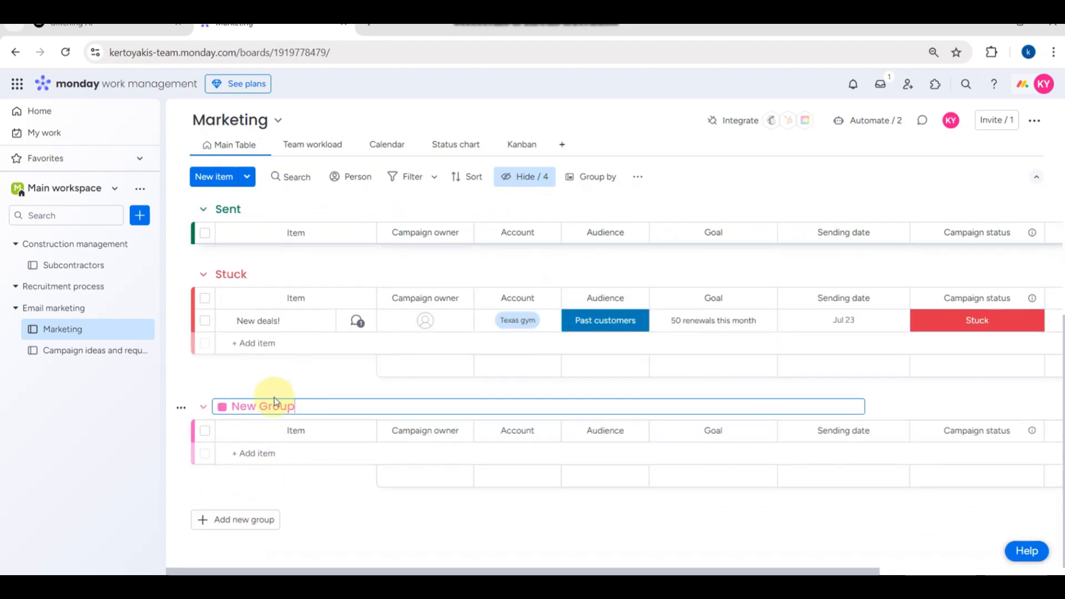
{"action": "key", "text": "BackSpace"}
{"action": "key", "text": "BackSpace"}
{"action": "key", "text": "BackSpace"}
{"action": "key", "text": "BackSpace"}
{"action": "key", "text": "BackSpace"}
{"action": "key", "text": "BackSpace"}
{"action": "key", "text": "BackSpace"}
{"action": "key", "text": "BackSpace"}
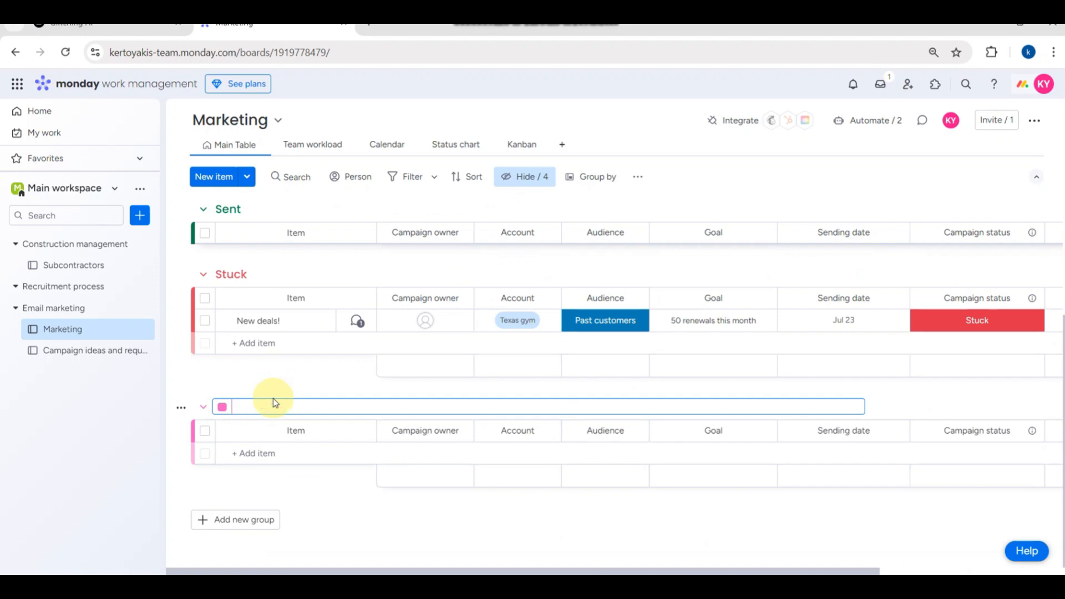
{"action": "type", "text": "On gioing"}
{"action": "key", "text": "Return"}
Step: Name the empty pink Audience label "Urgent" and assign it to the "Hi there!" item in the first group
{"action": "scroll", "coordinate": [453, 379], "scroll_direction": "up", "scroll_amount": 2}
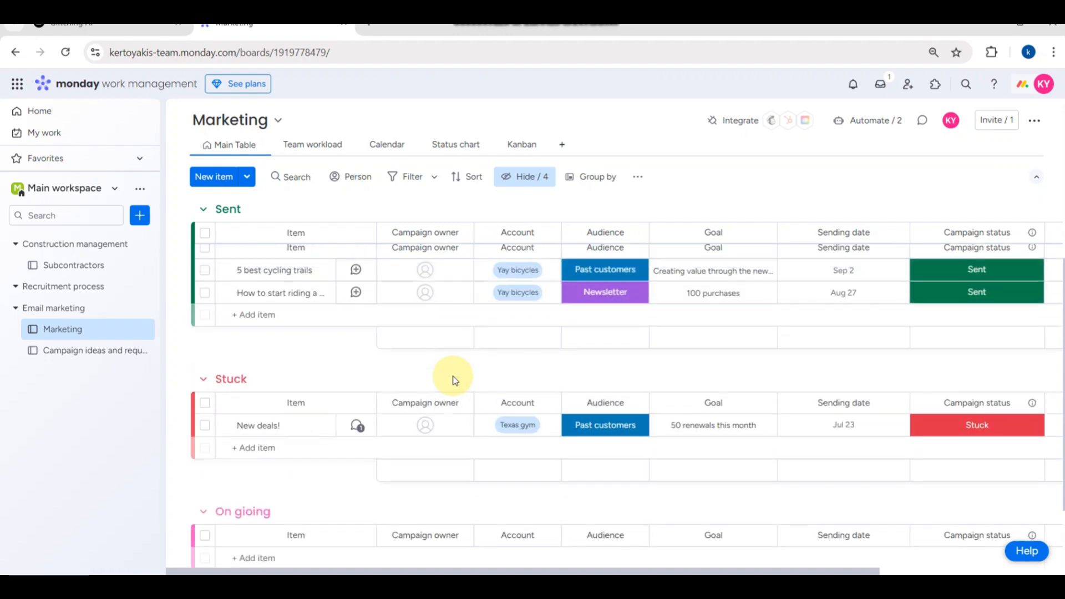
{"action": "scroll", "coordinate": [453, 380], "scroll_direction": "up", "scroll_amount": 5}
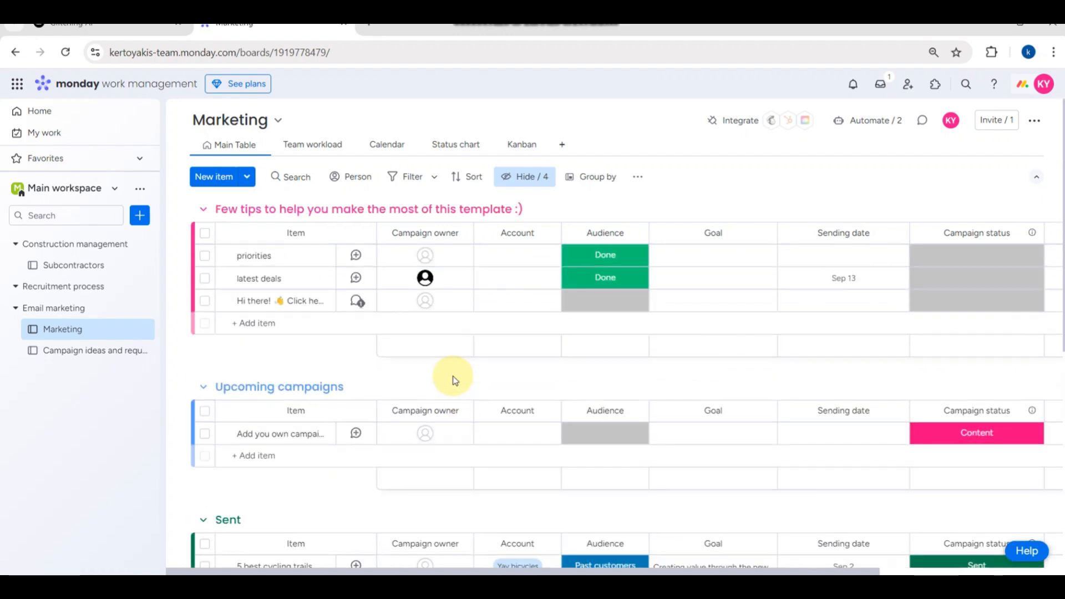
{"action": "left_click", "coordinate": [619, 304]}
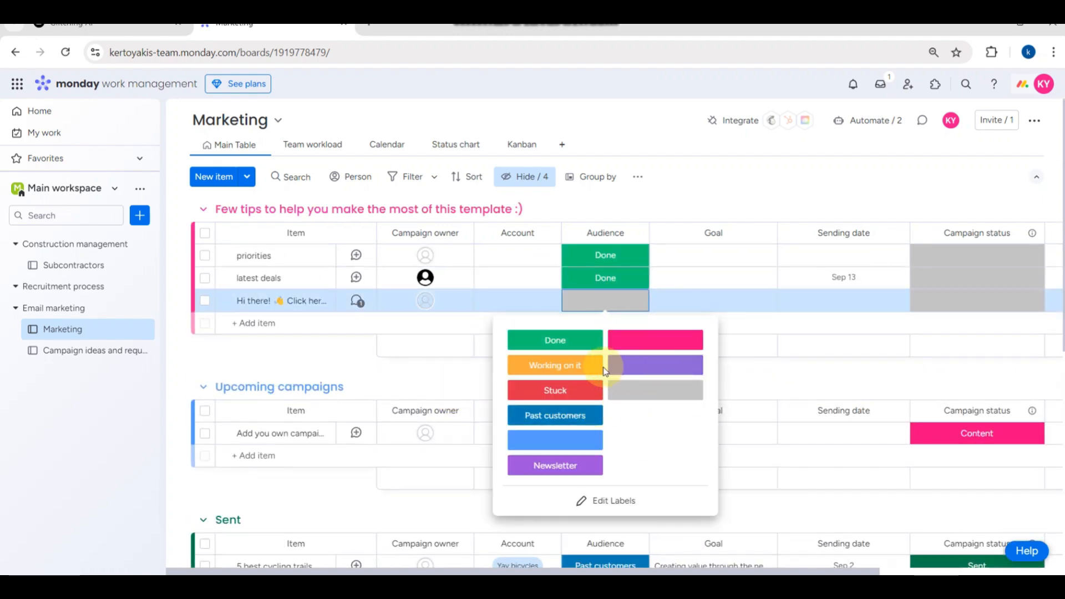
{"action": "left_click", "coordinate": [614, 501]}
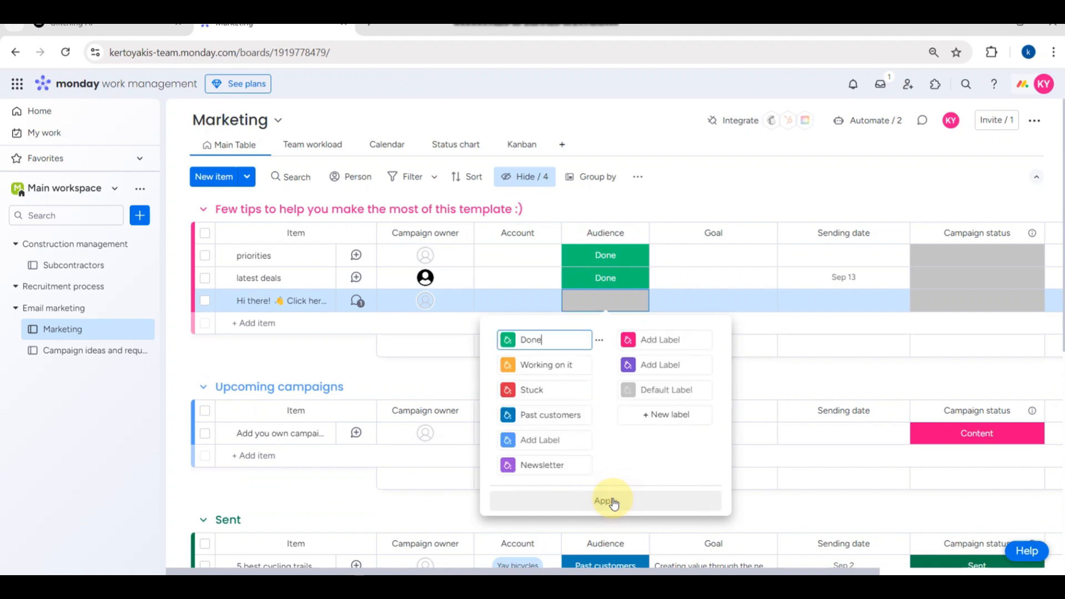
{"action": "left_click", "coordinate": [641, 338]}
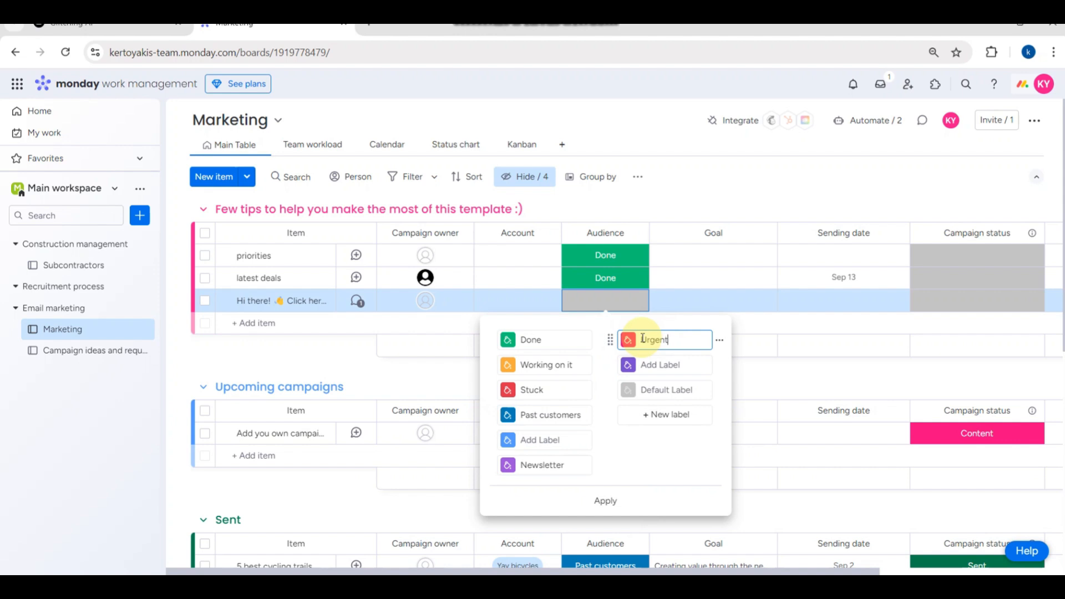
{"action": "key", "text": "Return"}
{"action": "left_click", "coordinate": [641, 338]}
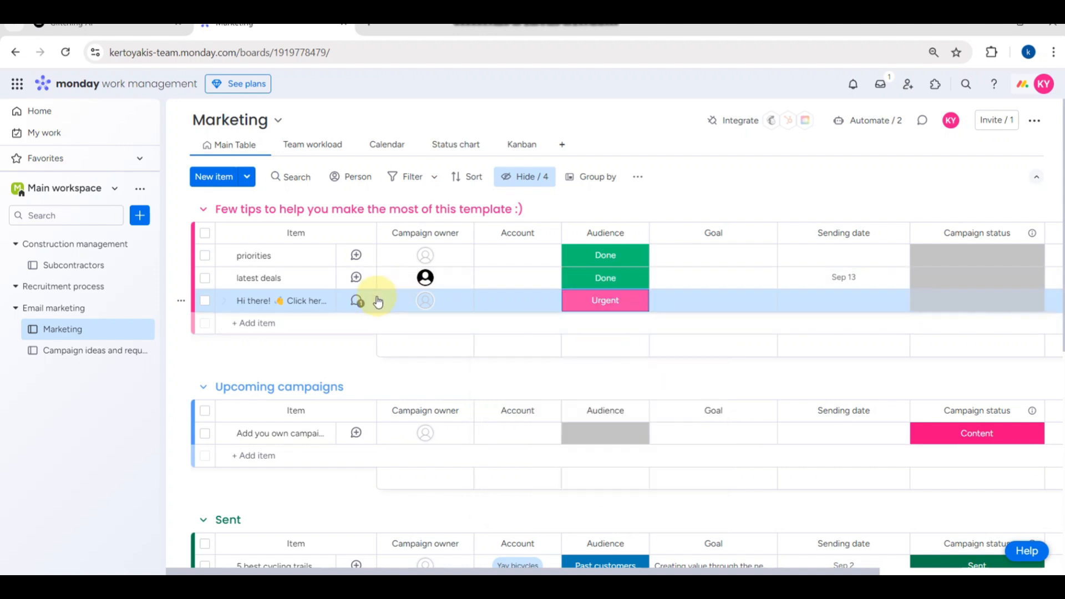
Step: Look over the Marketing board's groups, columns and board info, and return to the Home page
{"action": "scroll", "coordinate": [650, 331], "scroll_direction": "right", "scroll_amount": 5}
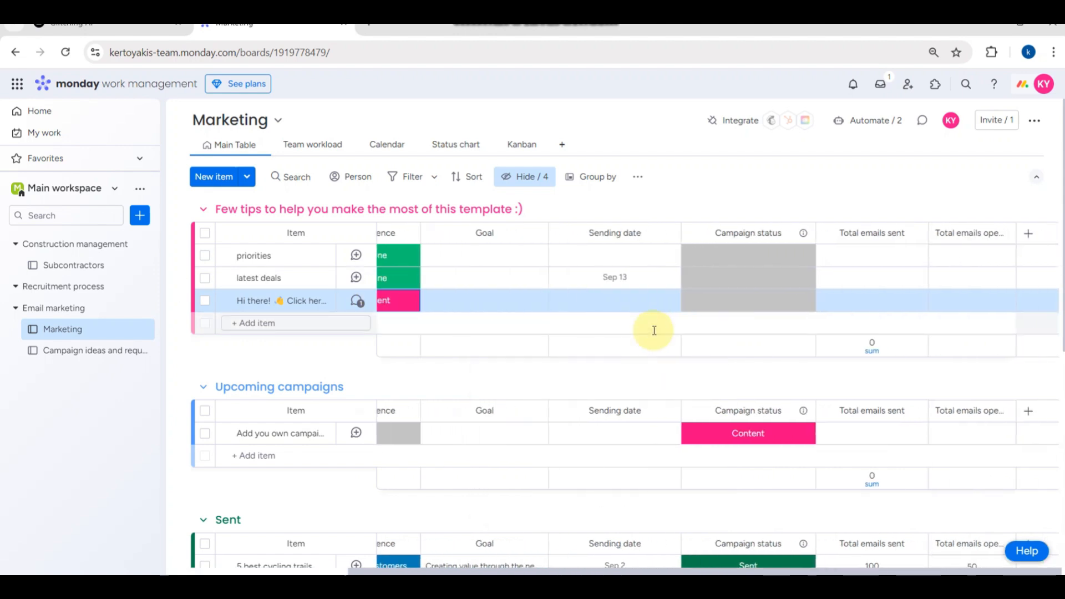
{"action": "scroll", "coordinate": [654, 331], "scroll_direction": "down", "scroll_amount": 5}
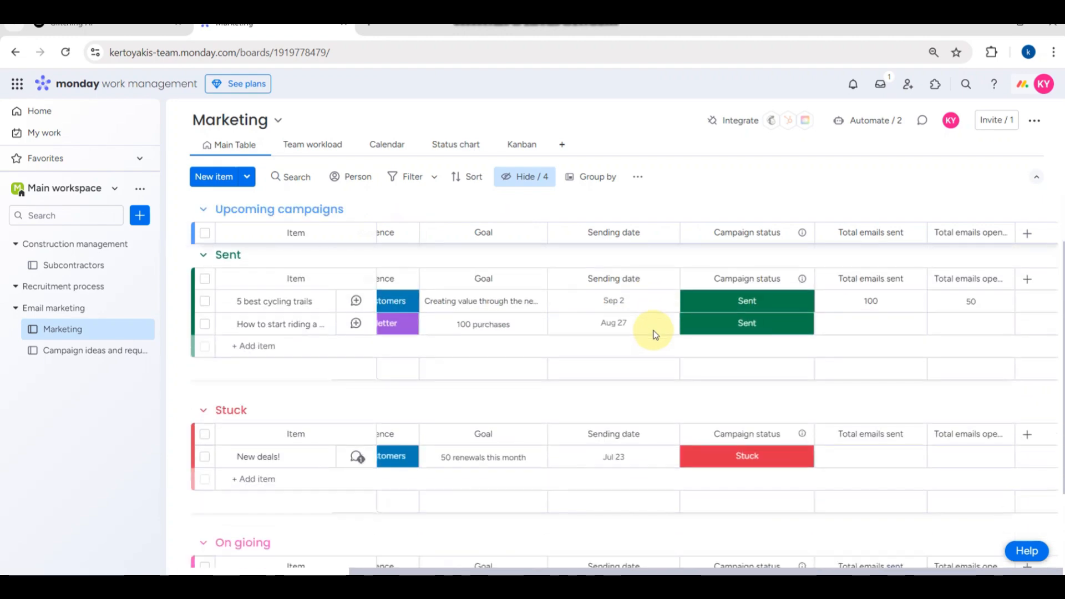
{"action": "scroll", "coordinate": [653, 332], "scroll_direction": "left", "scroll_amount": 5}
{"action": "scroll", "coordinate": [653, 332], "scroll_direction": "up", "scroll_amount": 5}
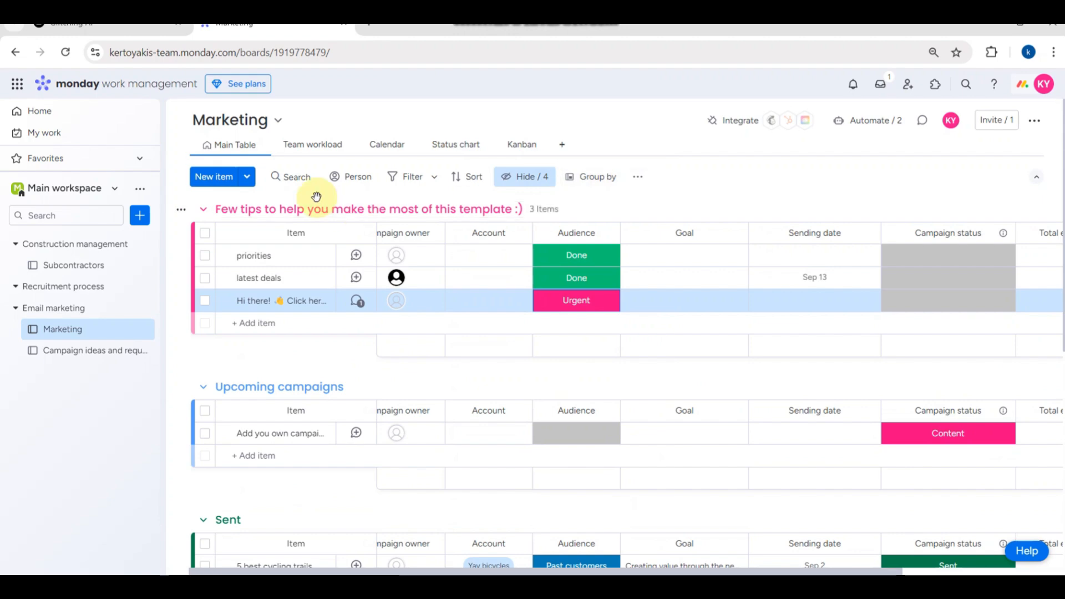
{"action": "left_click", "coordinate": [227, 120]}
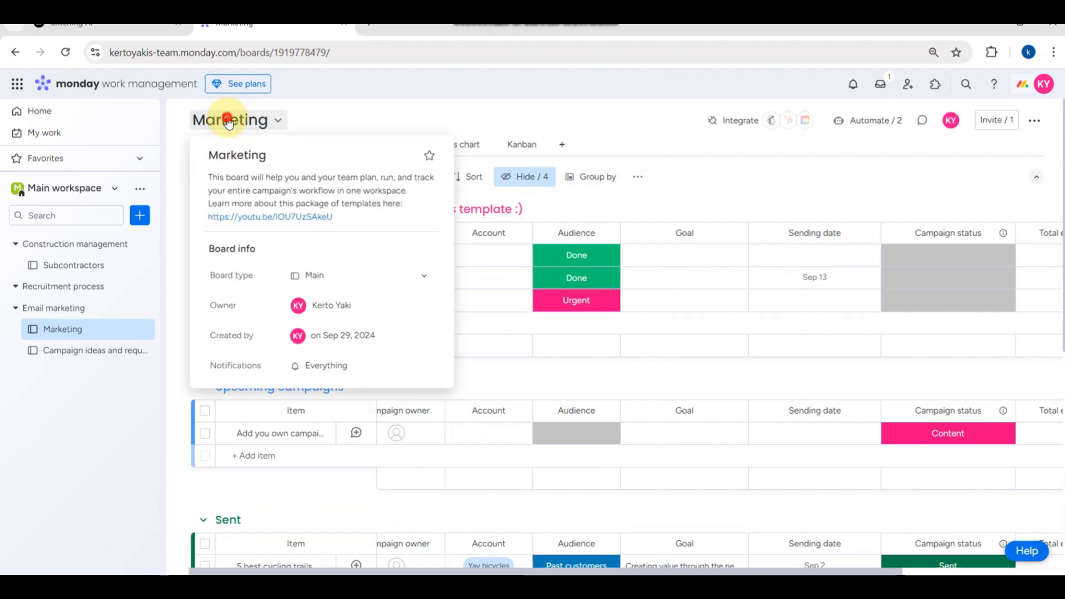
{"action": "left_click", "coordinate": [227, 120]}
{"action": "left_click", "coordinate": [69, 114]}
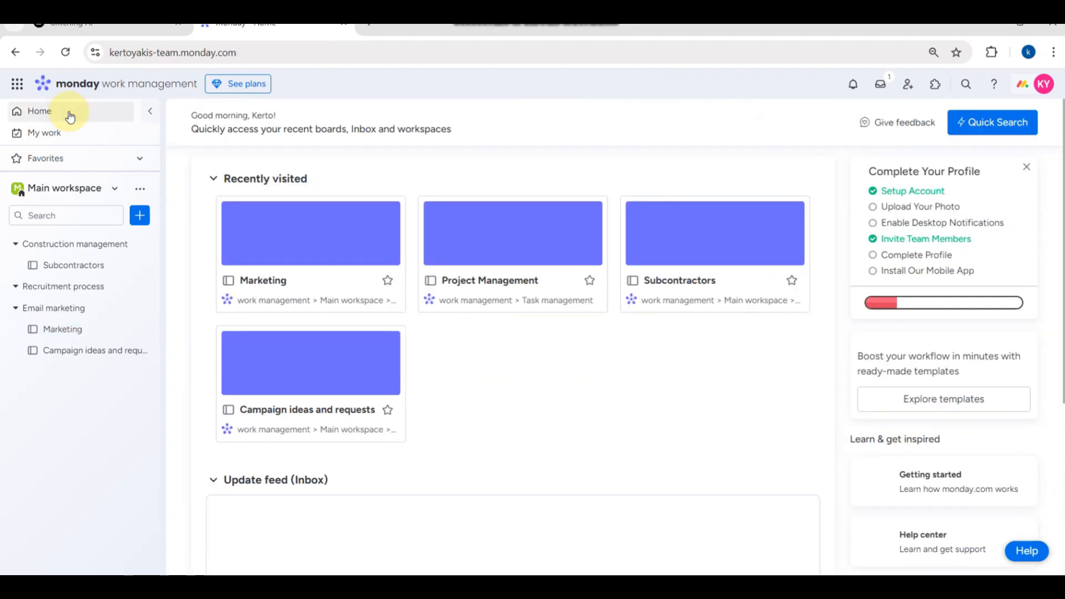
{"action": "scroll", "coordinate": [279, 273], "scroll_direction": "up", "scroll_amount": 5}
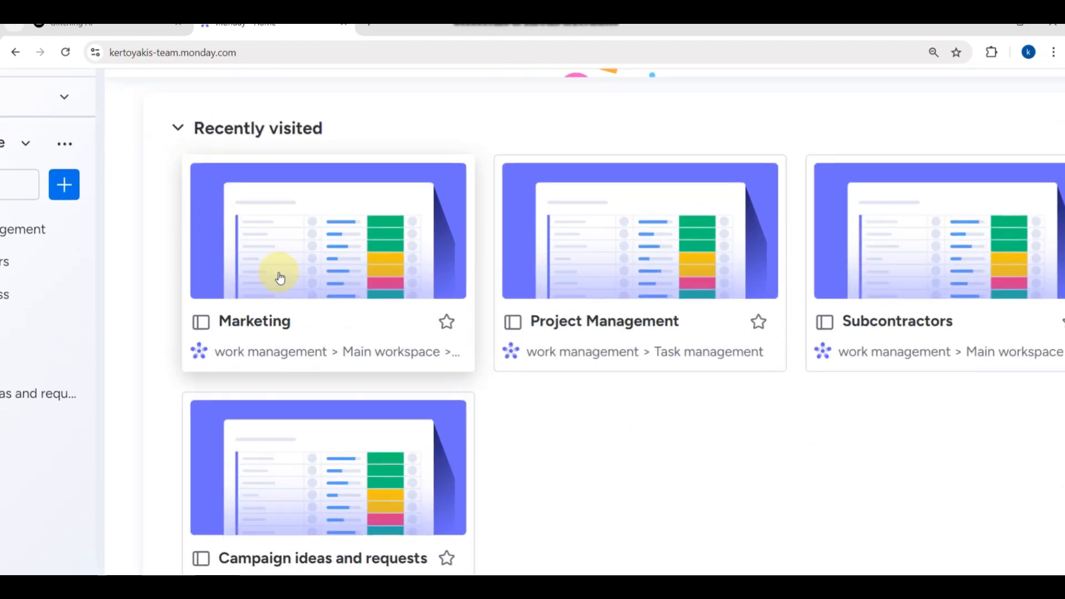